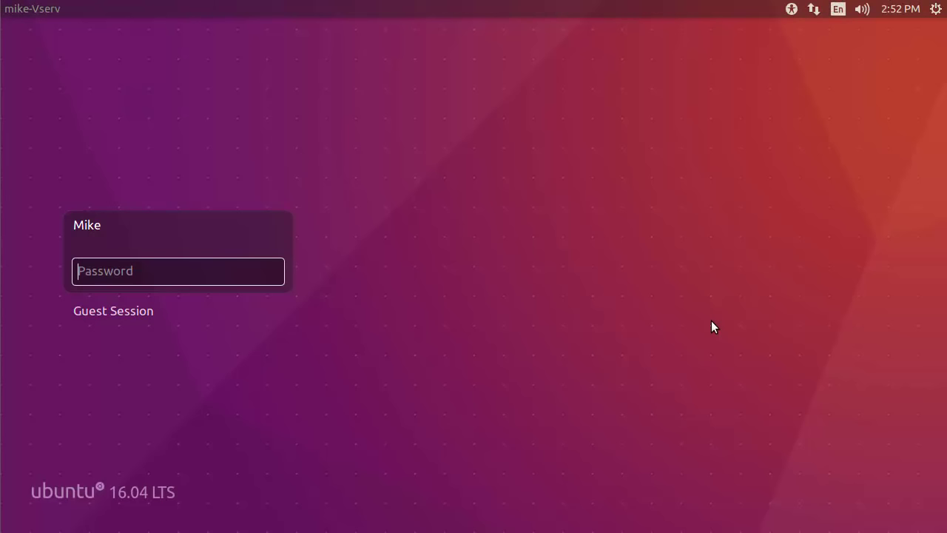
Log in to the user account by entering its password at the login screen.
type("********")
key("Return")
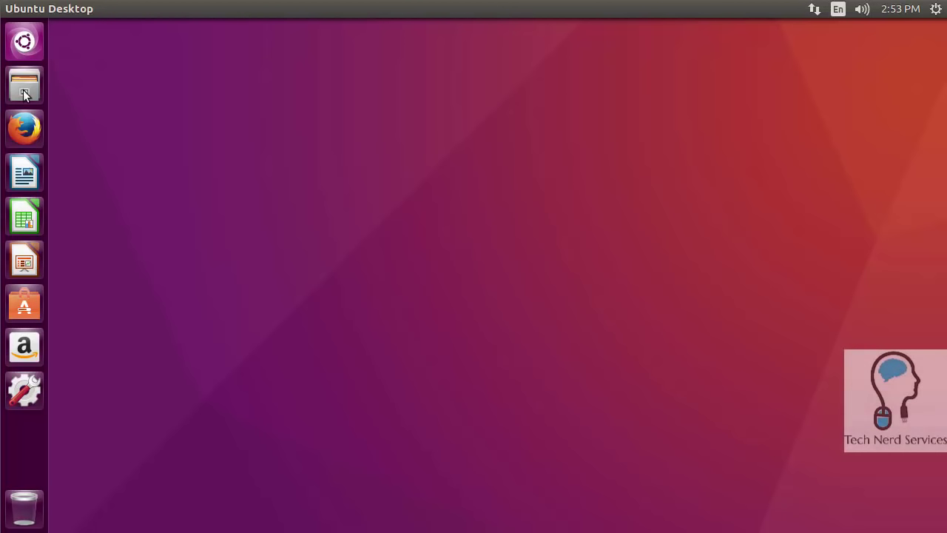
left_click(24, 91)
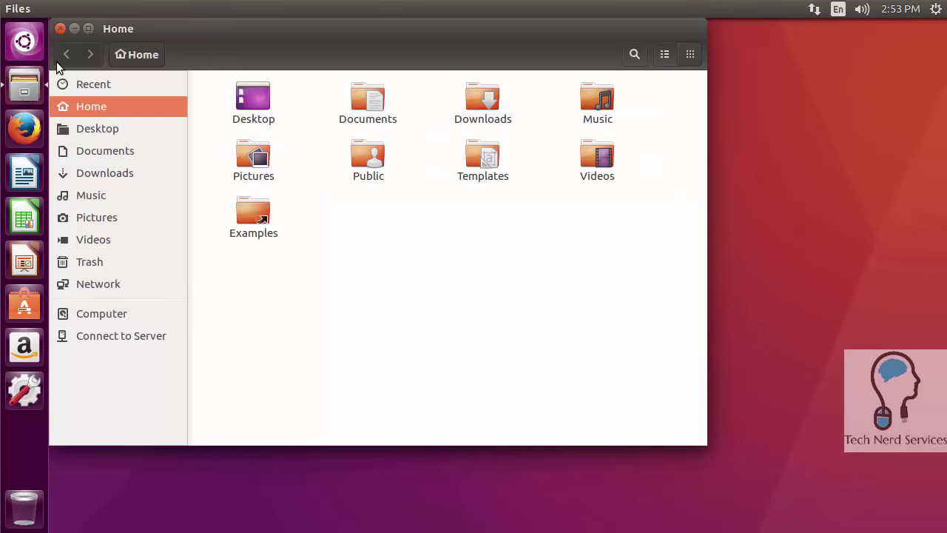
left_click(60, 28)
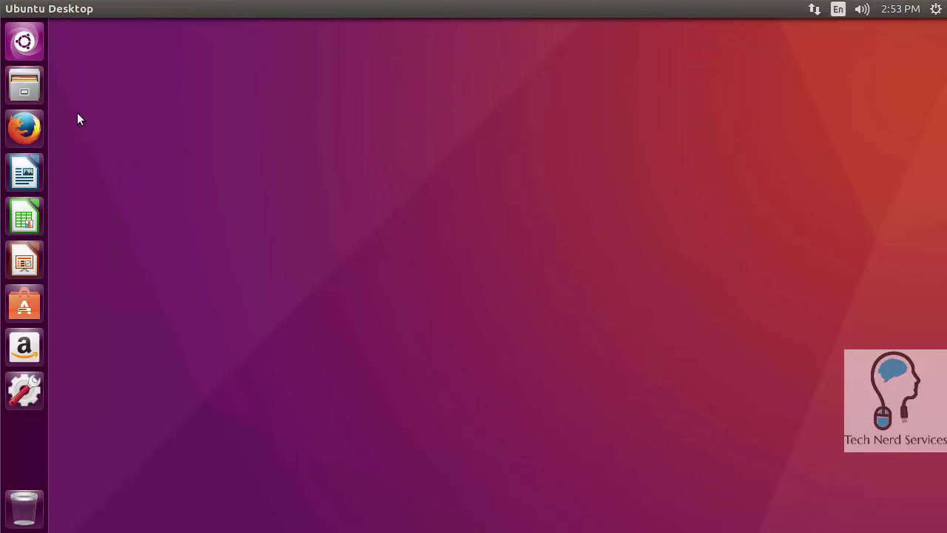
left_click(24, 129)
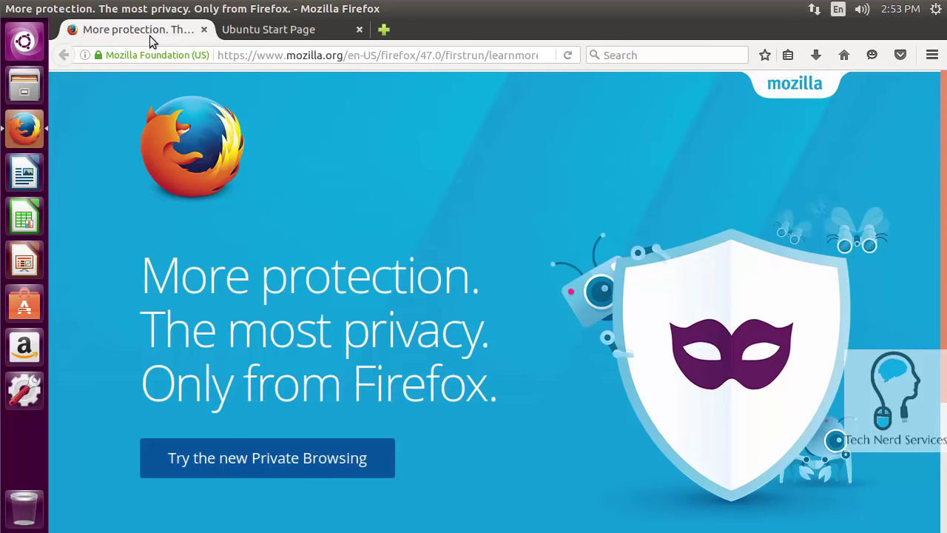
mouse_move(10, 12)
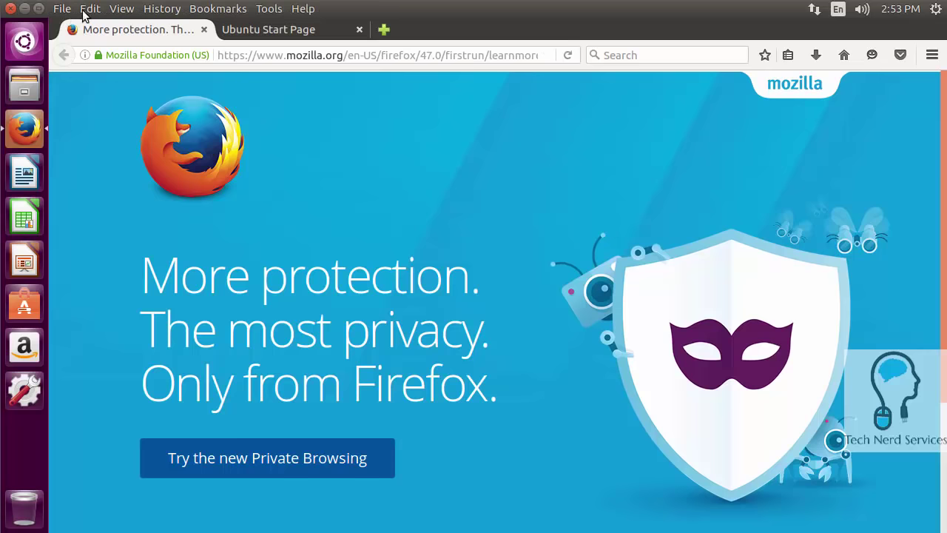
left_click(10, 9)
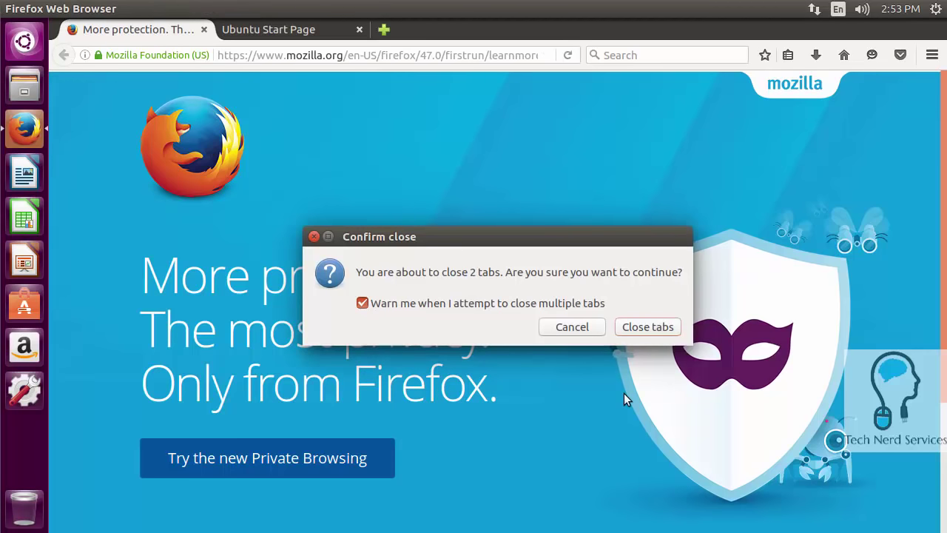
left_click(644, 327)
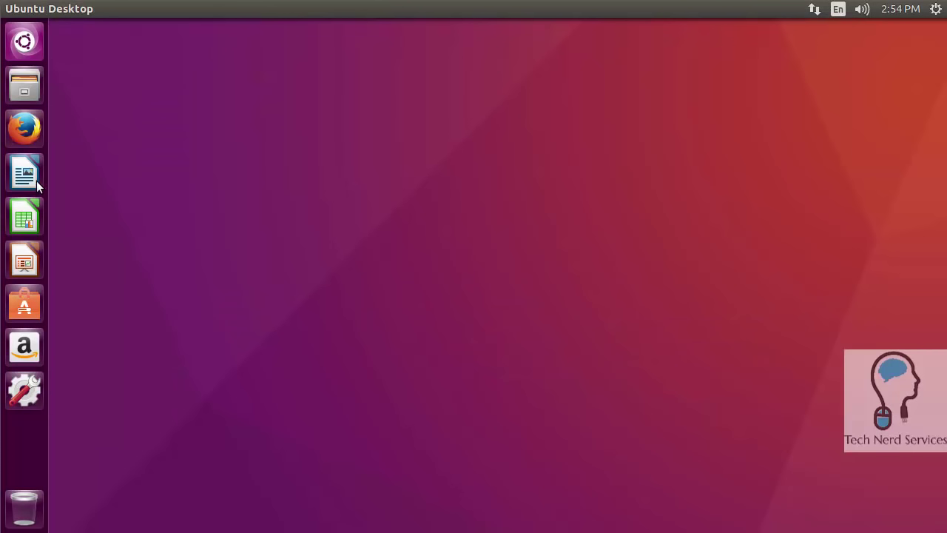
left_click(37, 181)
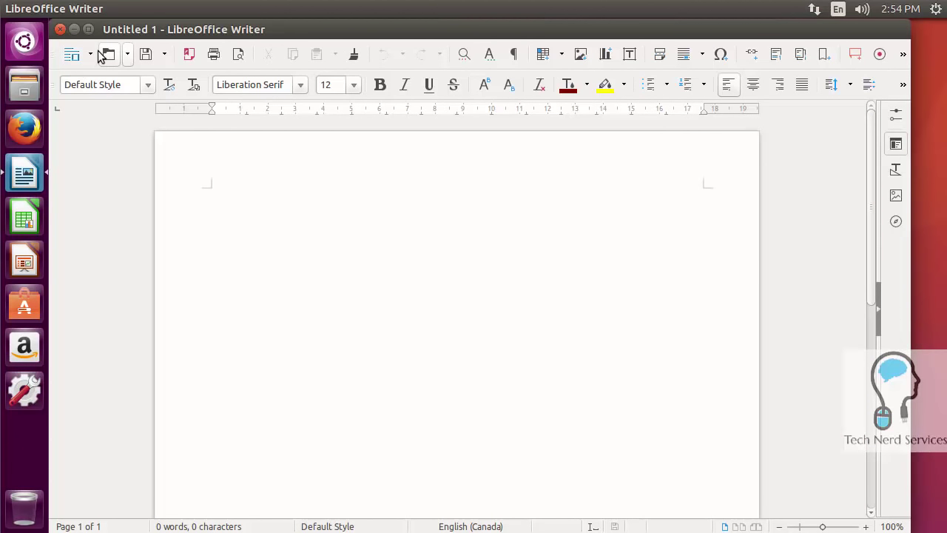
left_click(61, 9)
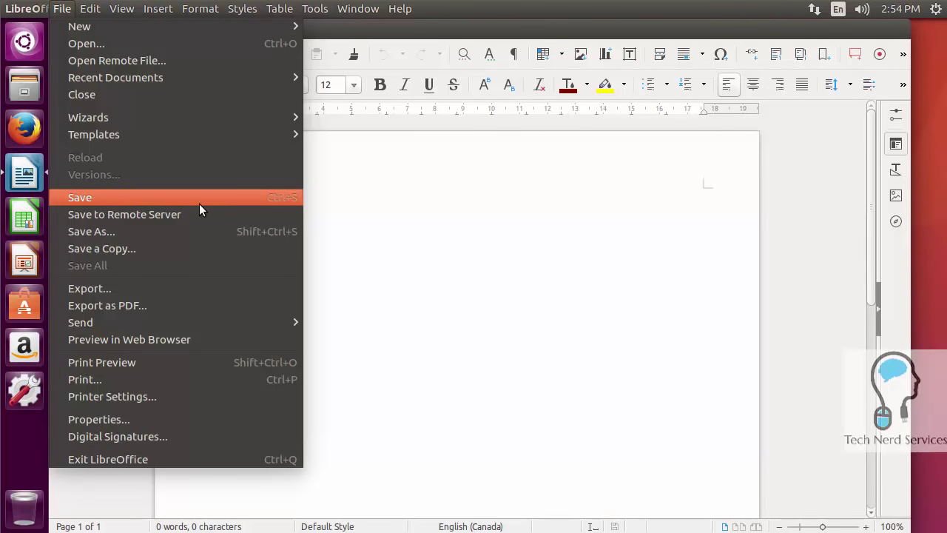
left_click(182, 228)
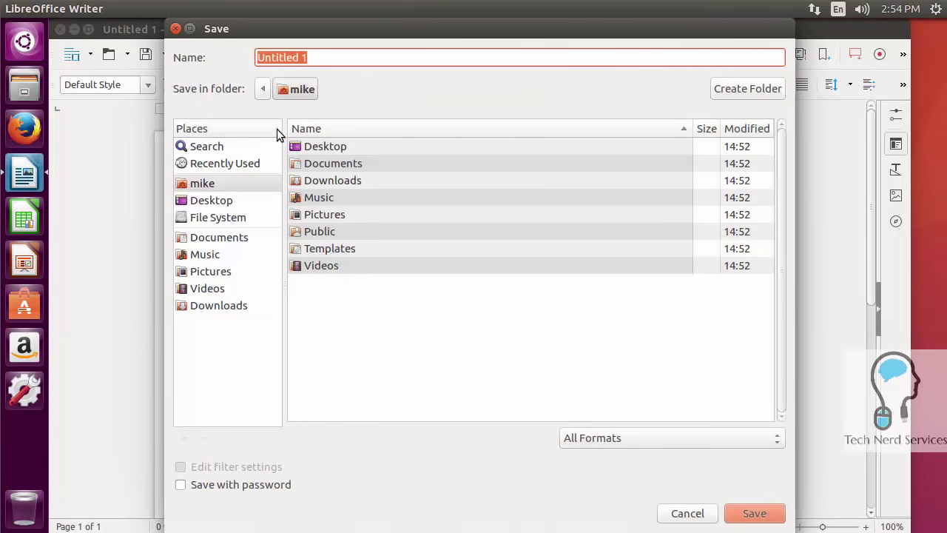
left_click(593, 441)
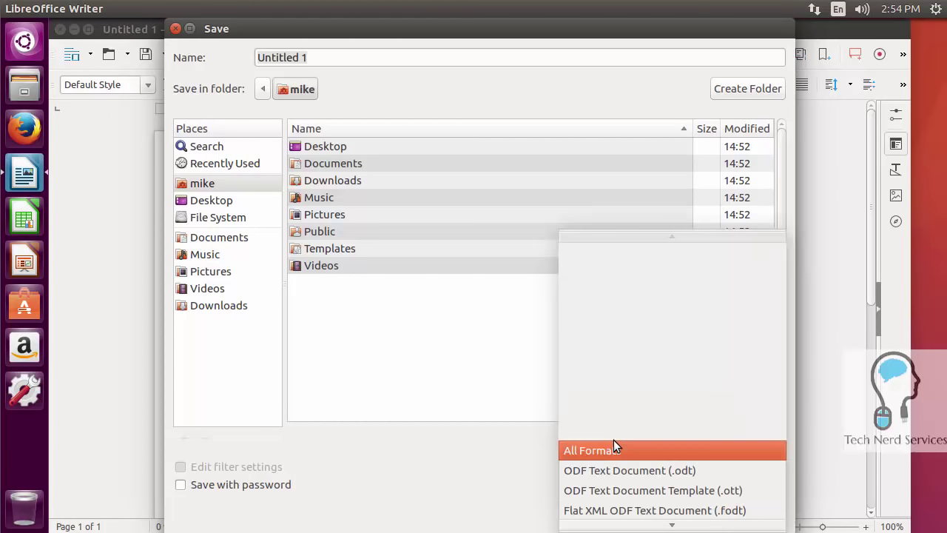
scroll(648, 503, "down", 2)
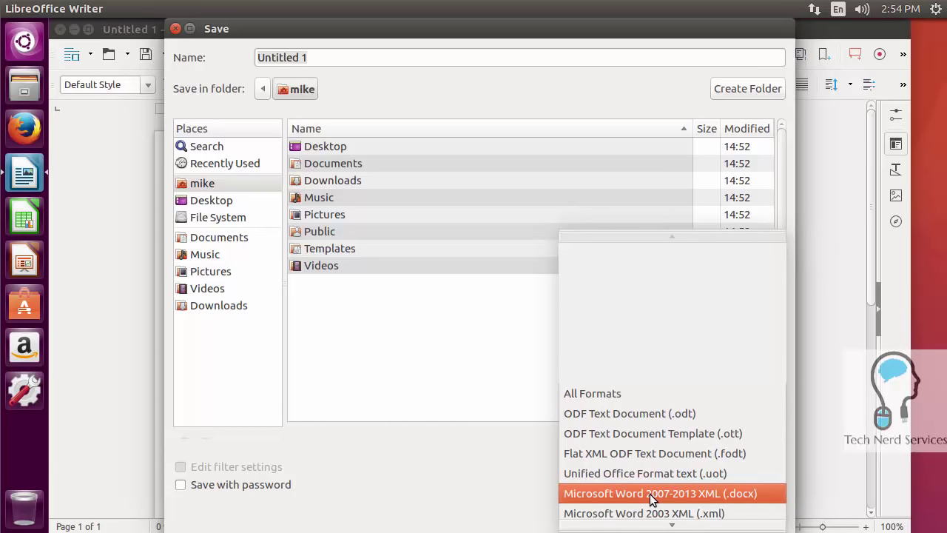
left_click(484, 493)
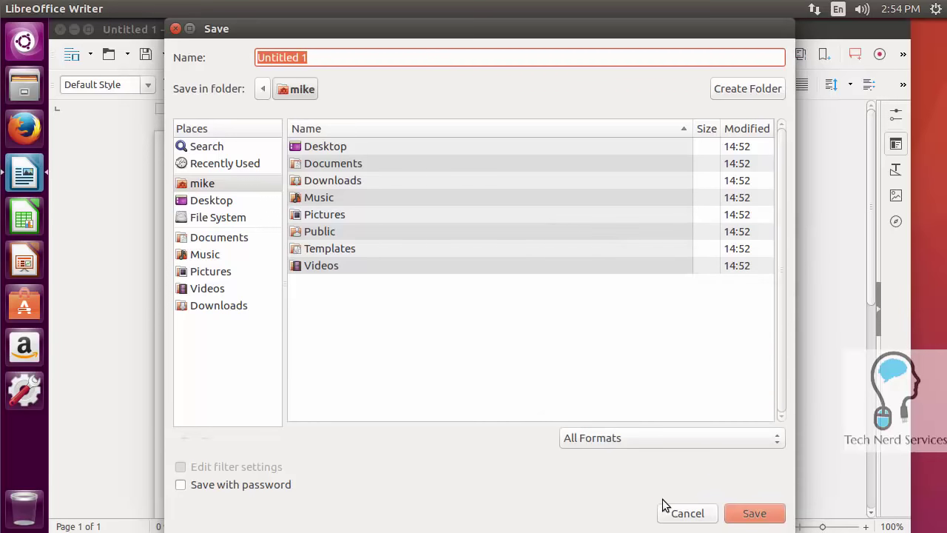
left_click(682, 513)
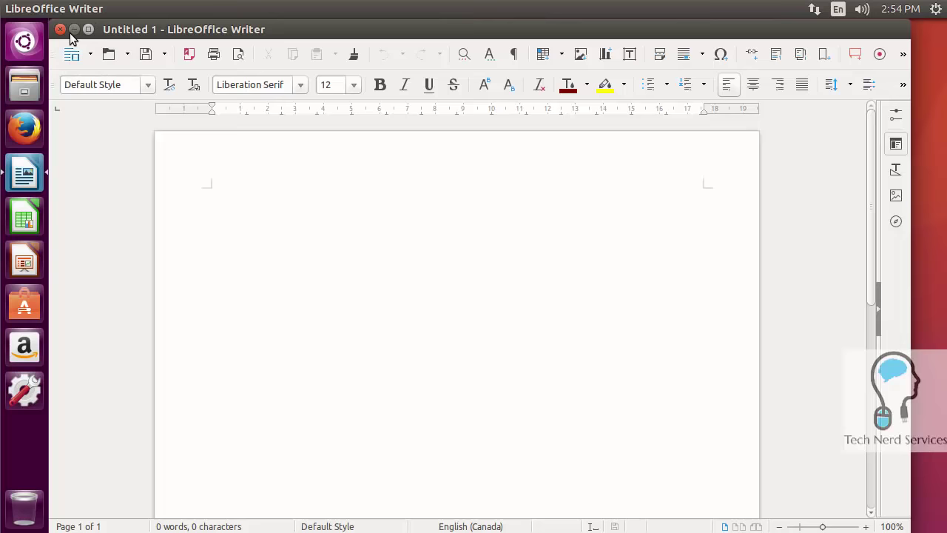
left_click(60, 29)
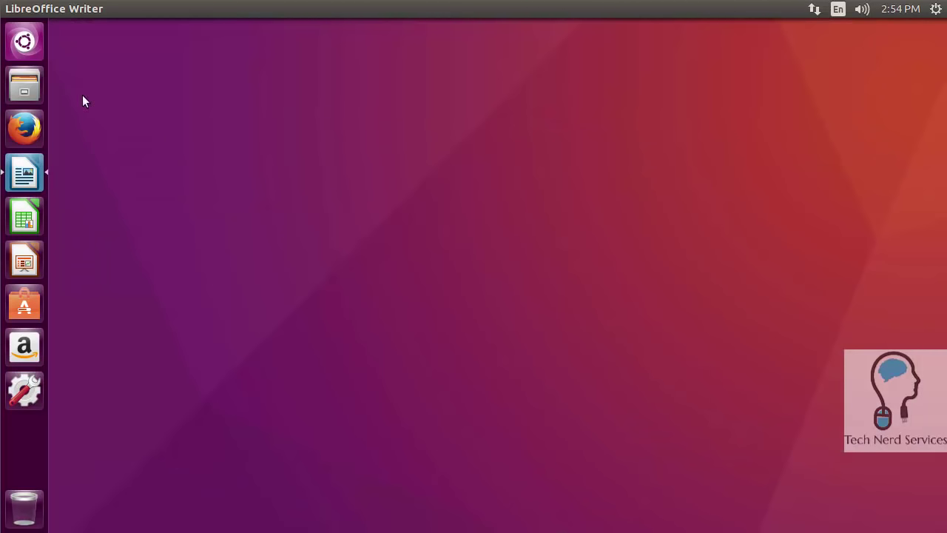
left_click(31, 227)
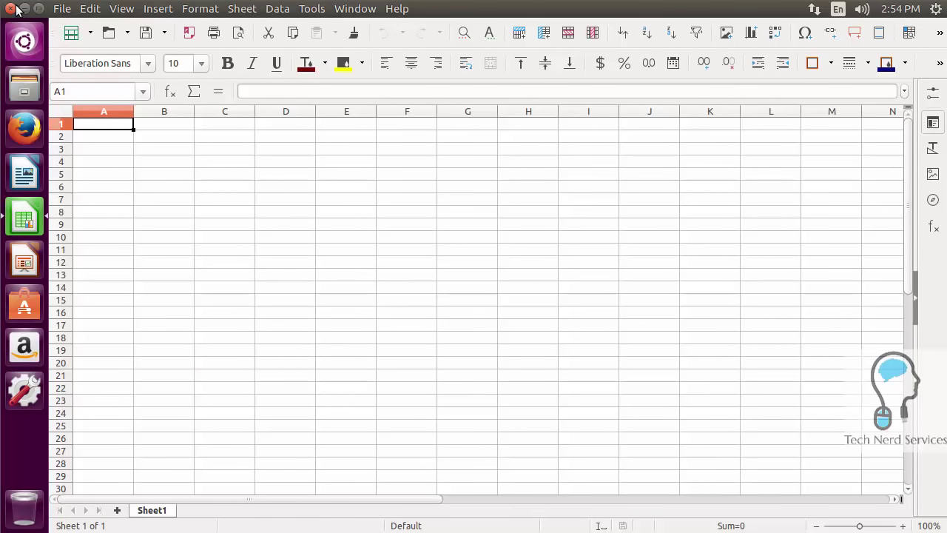
left_click(17, 9)
left_click(28, 259)
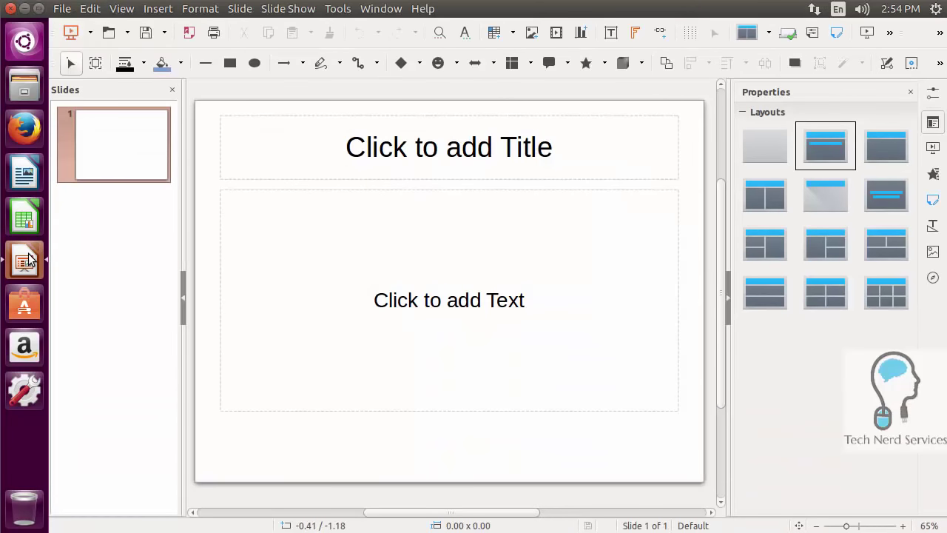
left_click(10, 8)
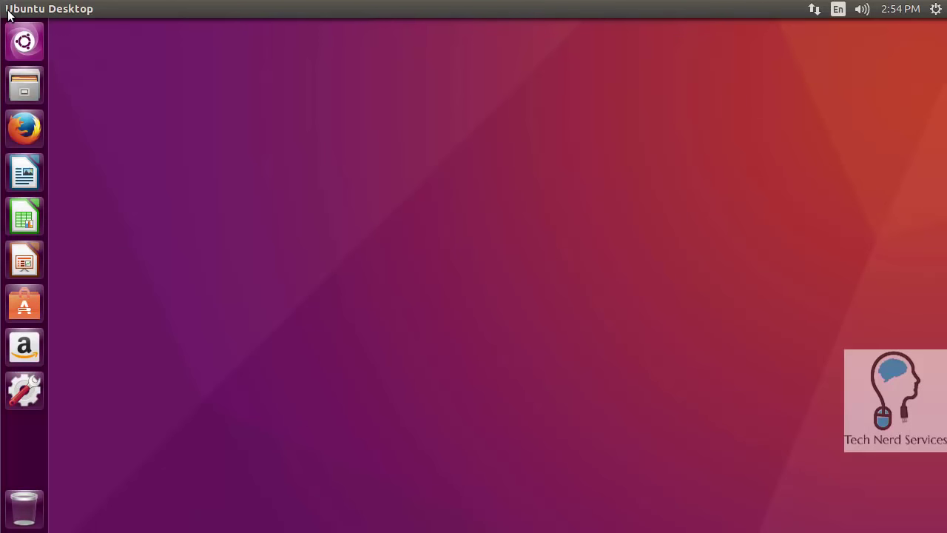
left_click(22, 317)
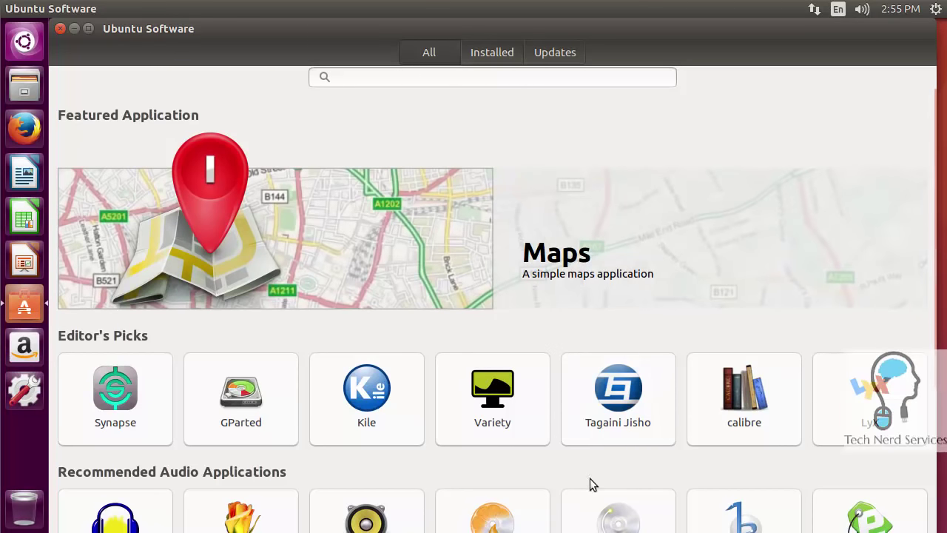
scroll(611, 471, "down", 5)
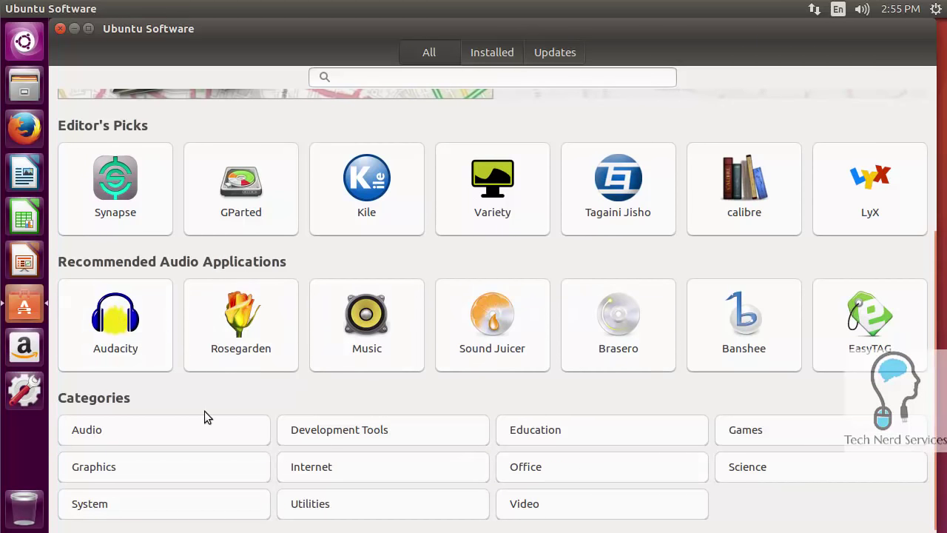
scroll(210, 413, "down", 1)
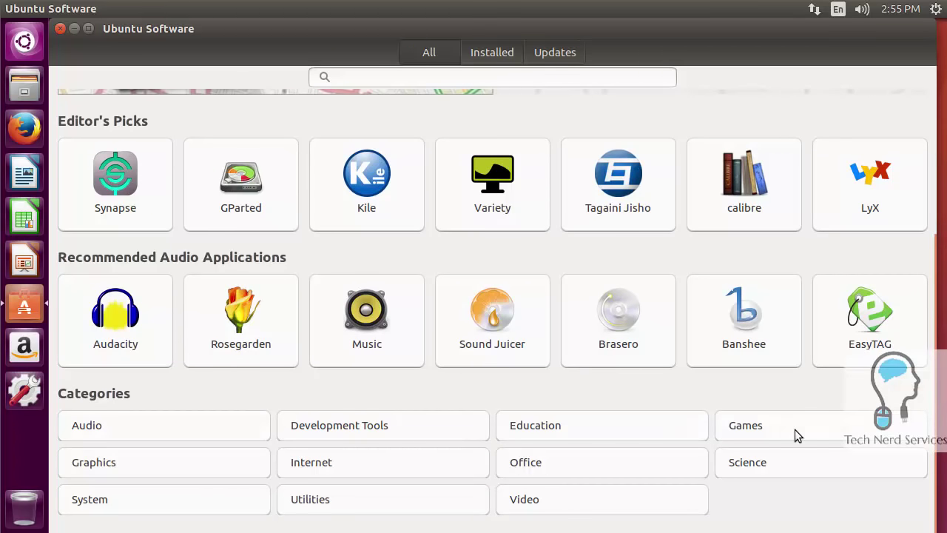
left_click(728, 425)
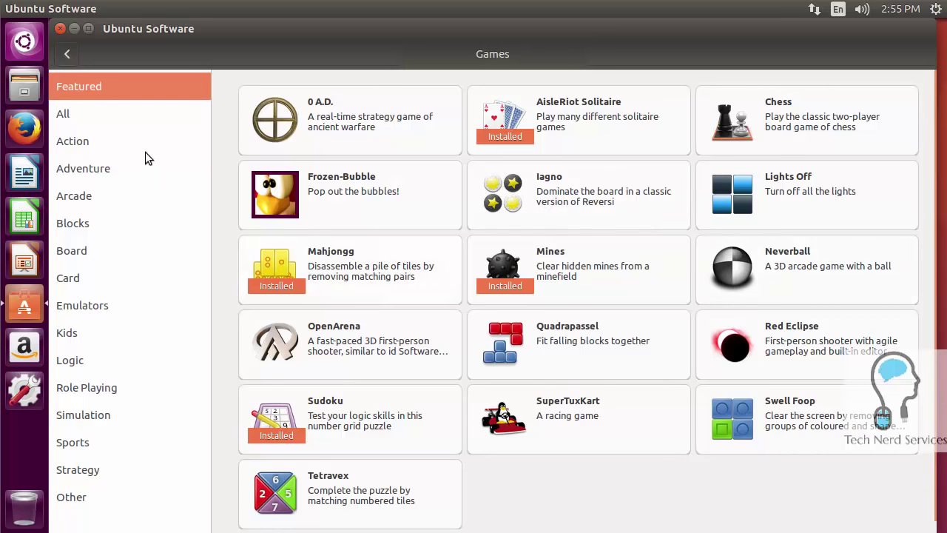
left_click(56, 28)
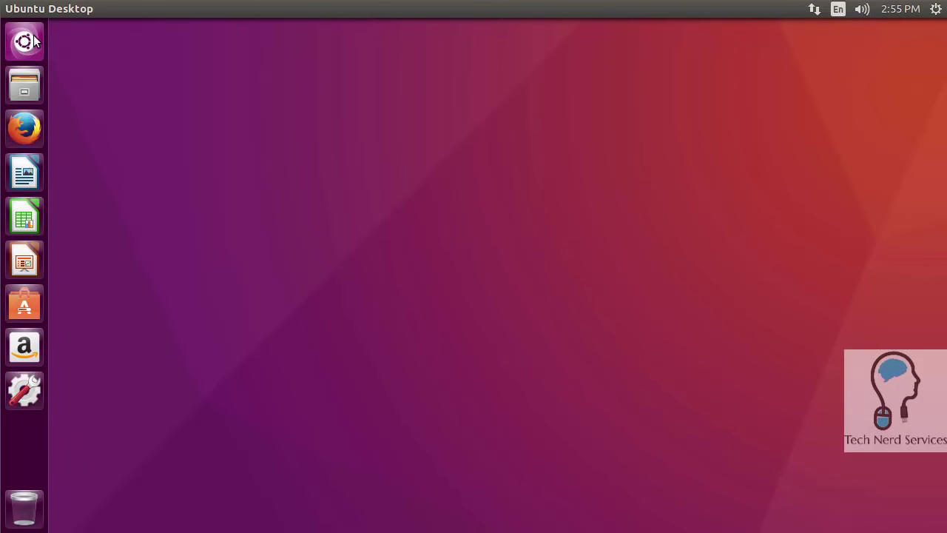
Open the Dash, switch it to the Files lens, then dismiss it to show the desktop.
left_click(24, 41)
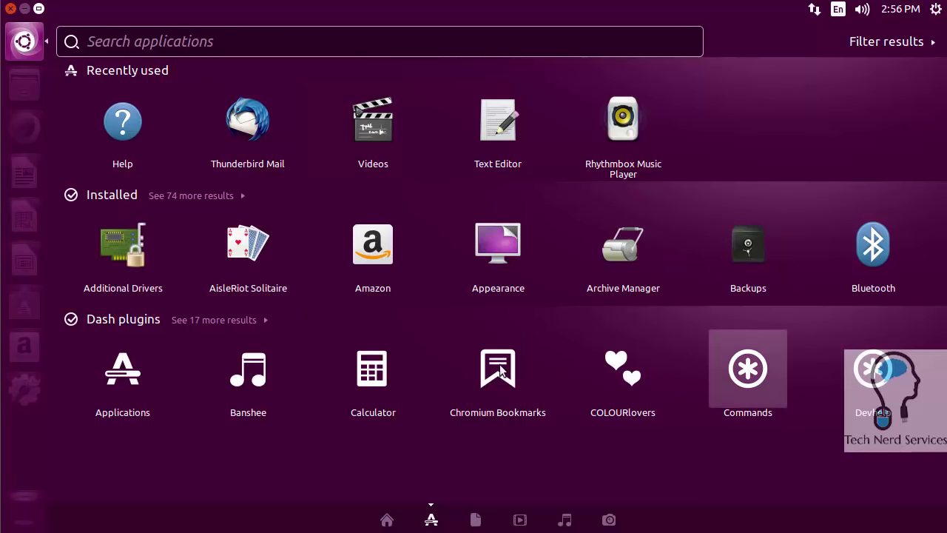
left_click(476, 520)
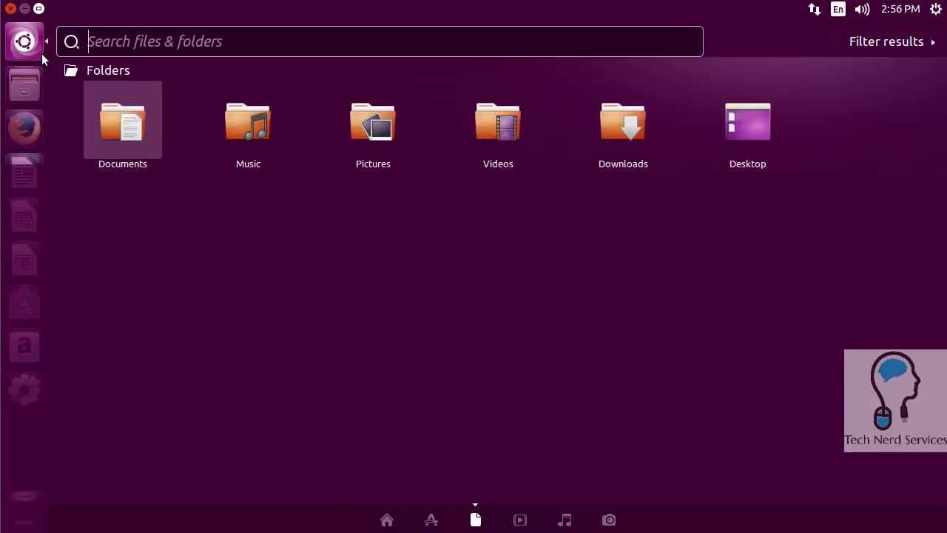
left_click(191, 201)
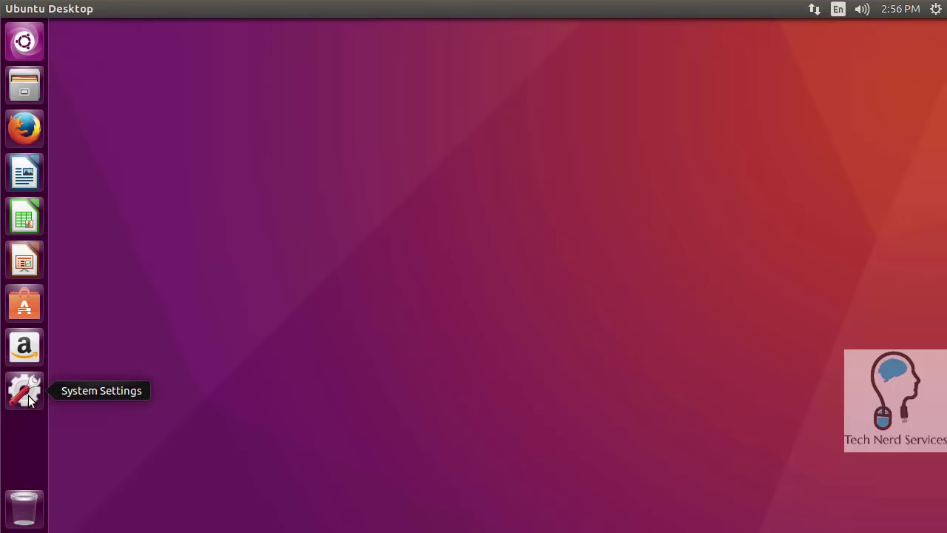
left_click(28, 399)
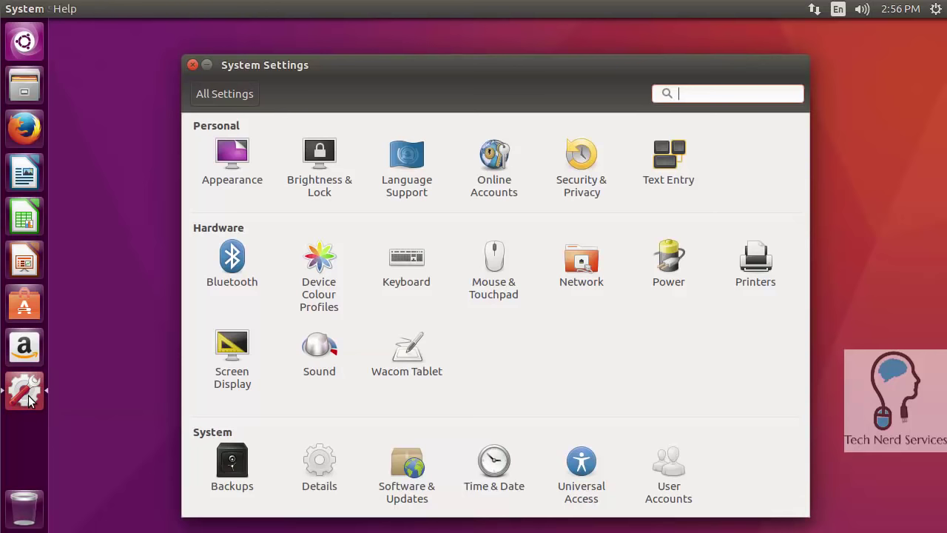
left_click(189, 65)
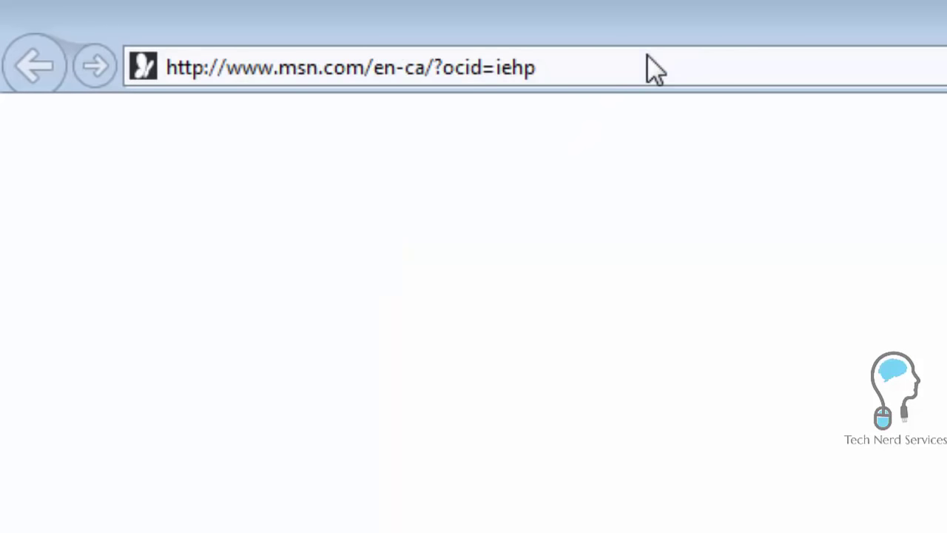
Load ubuntu.com in the address bar and go to its 'Ubuntu for desktops' page.
left_click(647, 56)
type("ubuntu.com/")
key("Return")
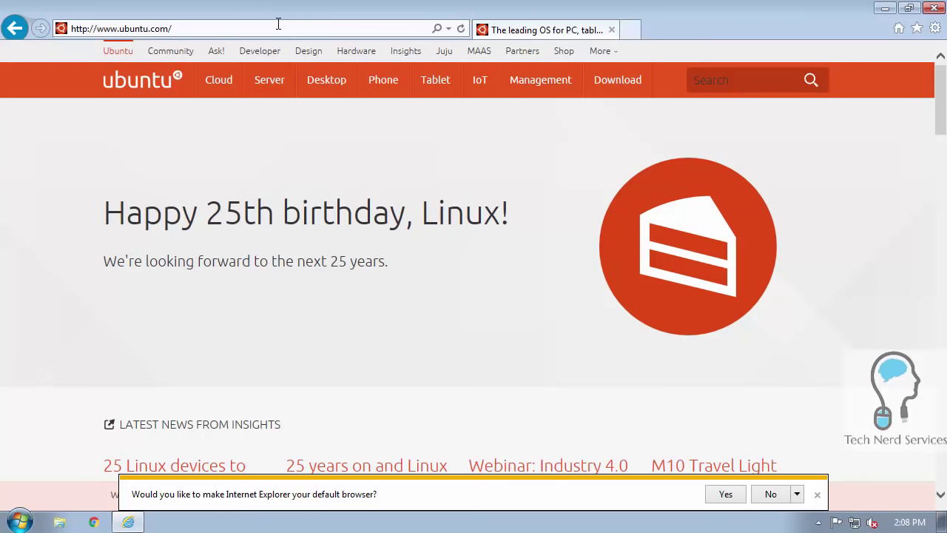
left_click(325, 93)
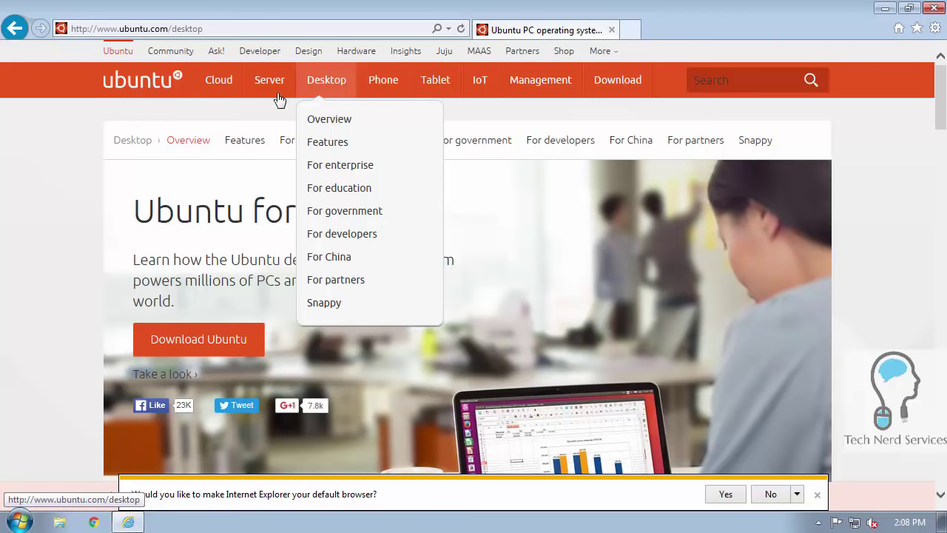
mouse_move(275, 79)
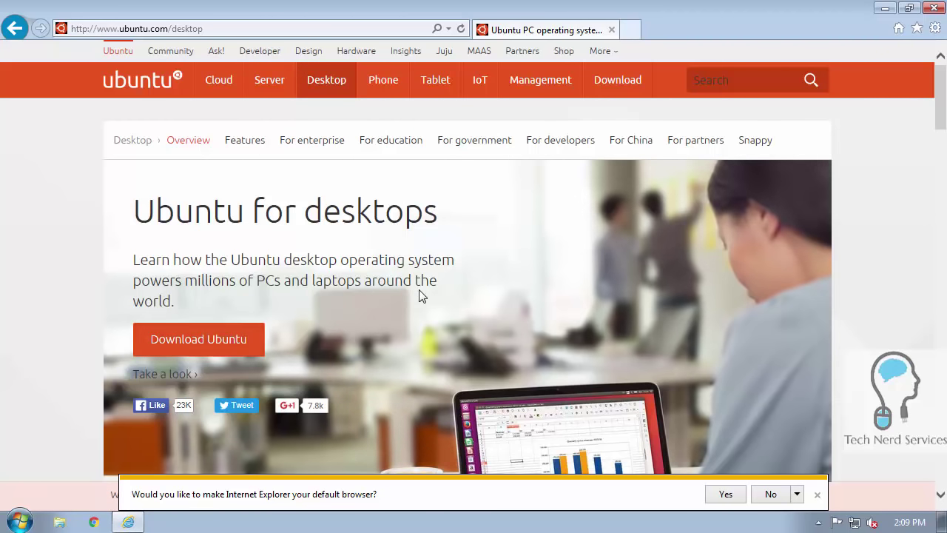
scroll(419, 296, "down", 5)
scroll(418, 296, "down", 2)
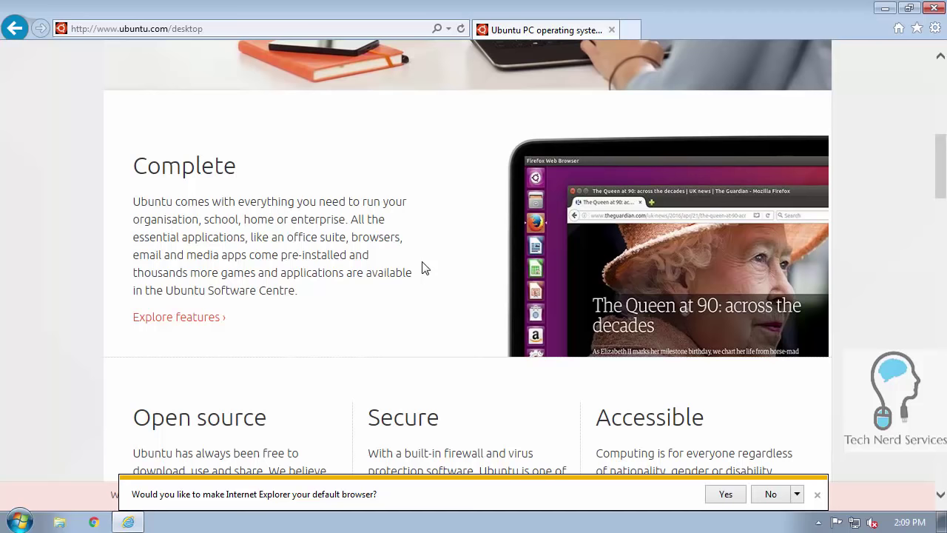
scroll(423, 269, "down", 3)
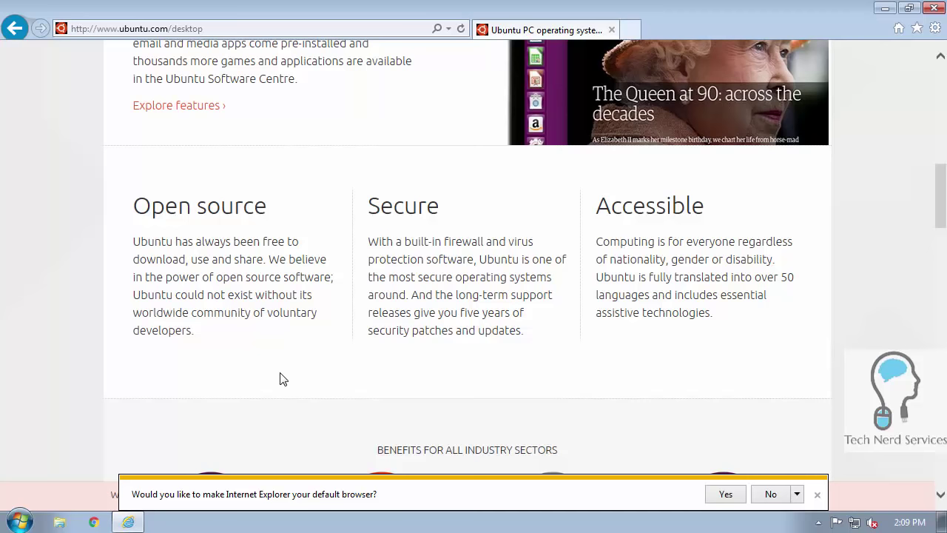
scroll(283, 378, "down", 4)
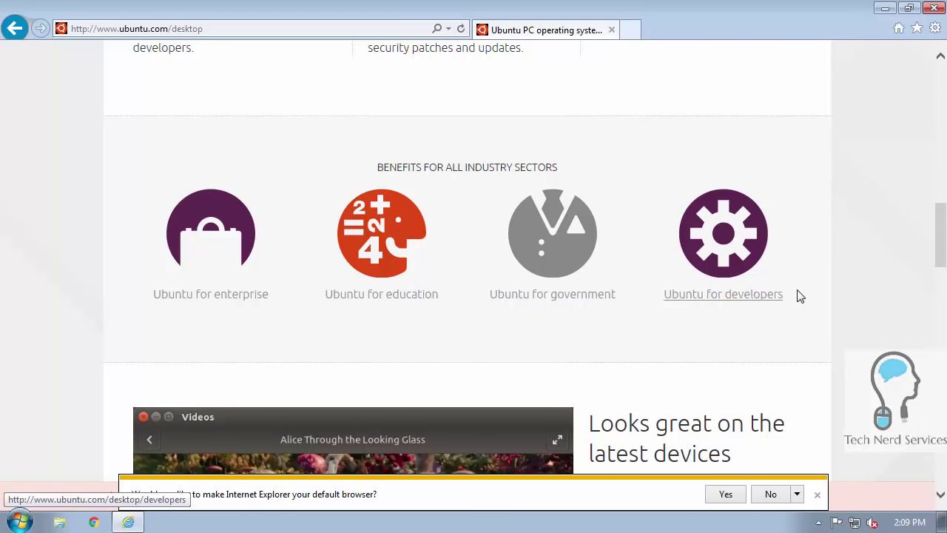
scroll(800, 296, "down", 8)
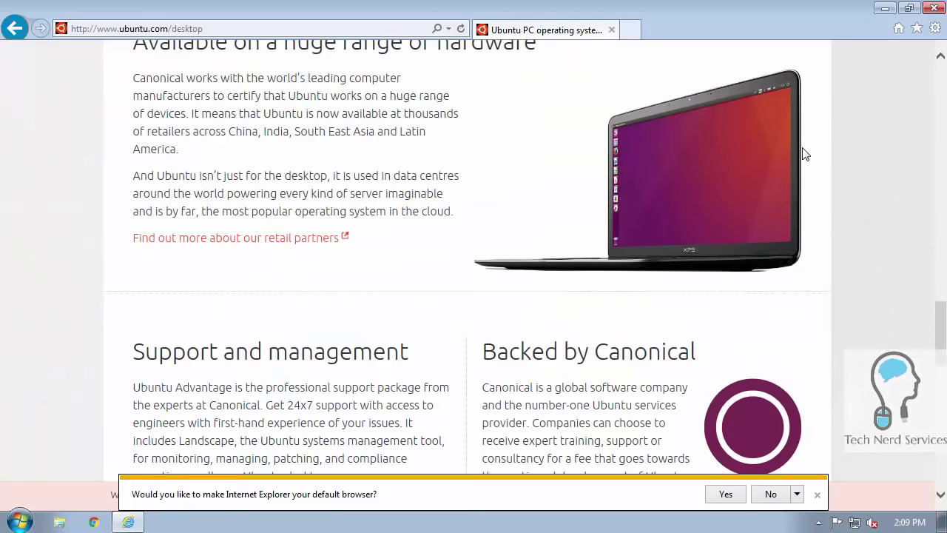
scroll(787, 158, "up", 1)
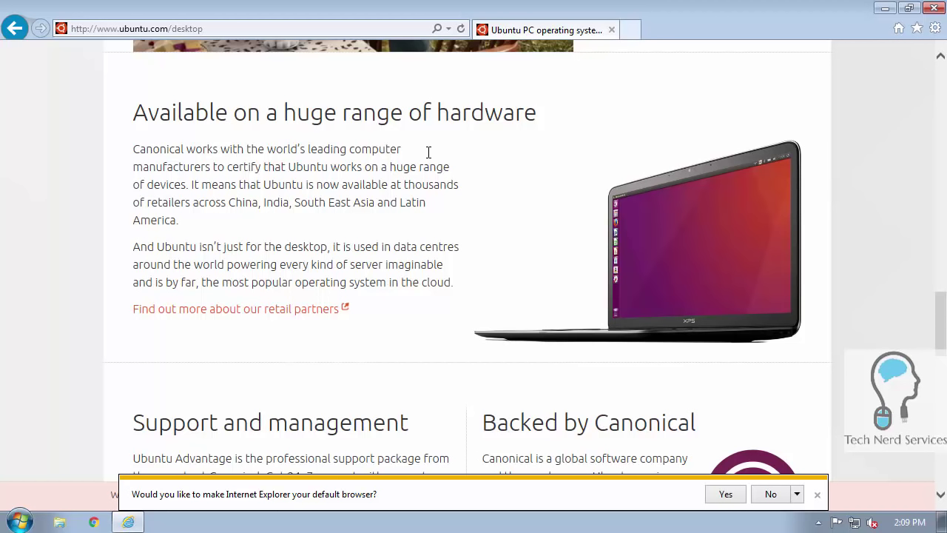
scroll(427, 152, "down", 3)
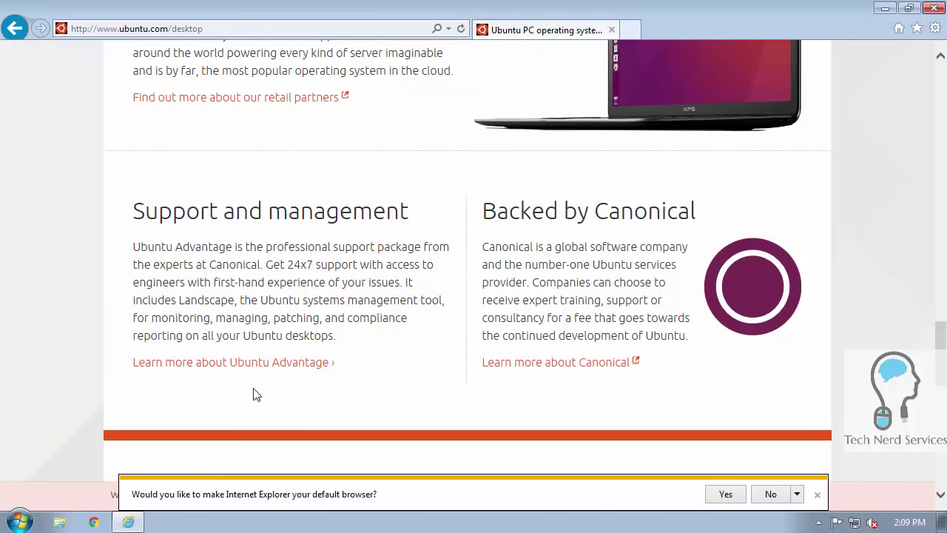
scroll(773, 390, "up", 15)
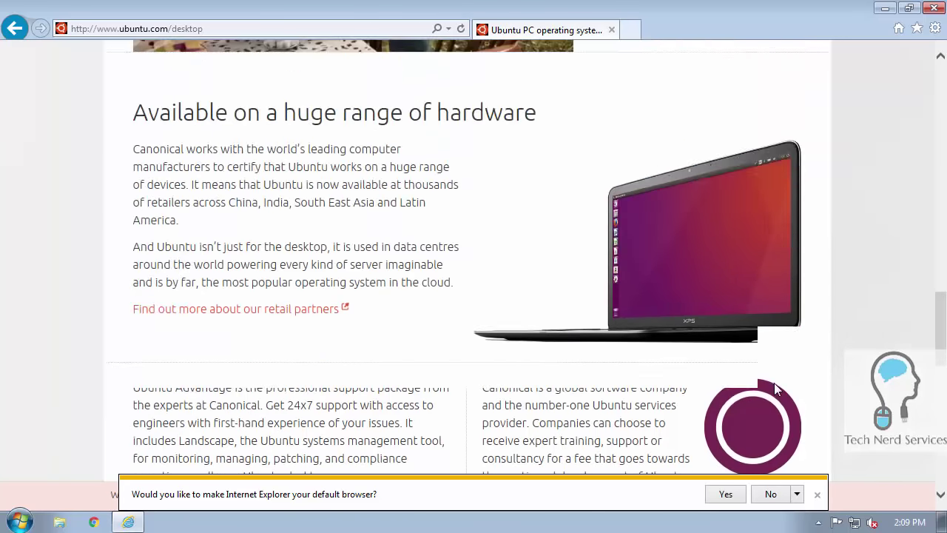
scroll(727, 400, "up", 10)
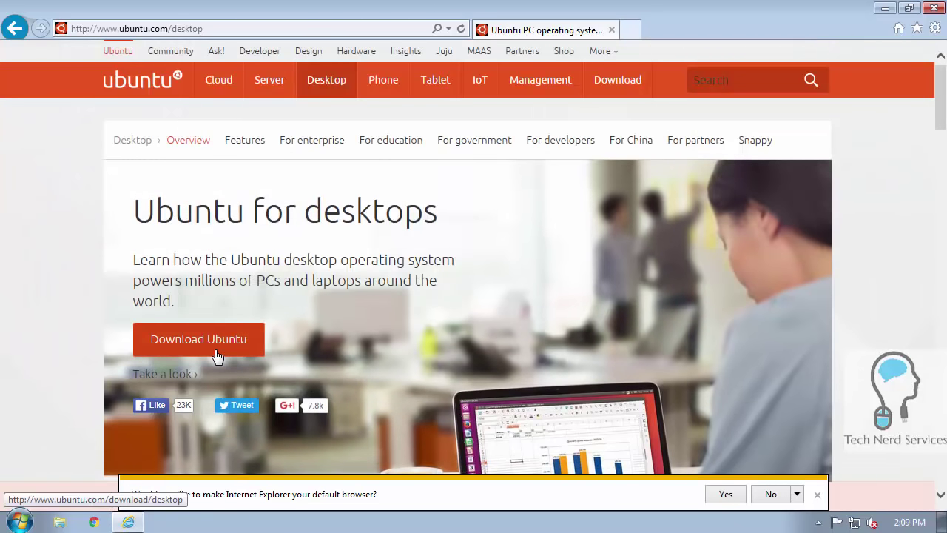
Open the Download Ubuntu Desktop page for 16.04.1 LTS and scroll through its system requirements.
left_click(217, 356)
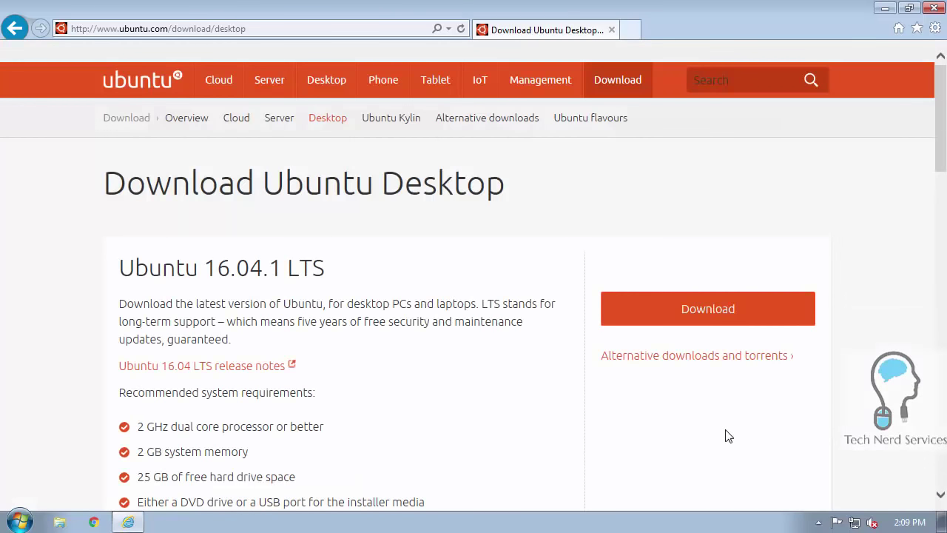
scroll(391, 363, "down", 3)
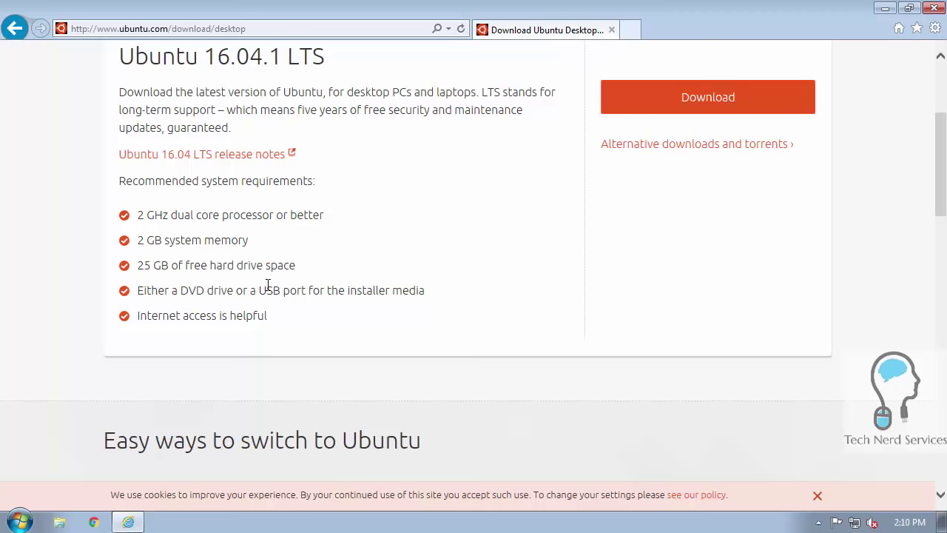
scroll(660, 254, "down", 4)
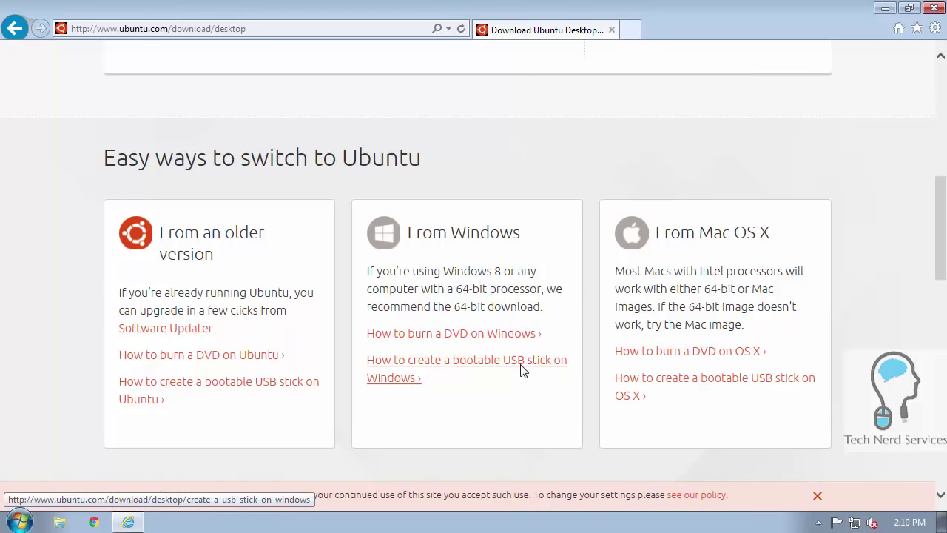
scroll(522, 370, "up", 6)
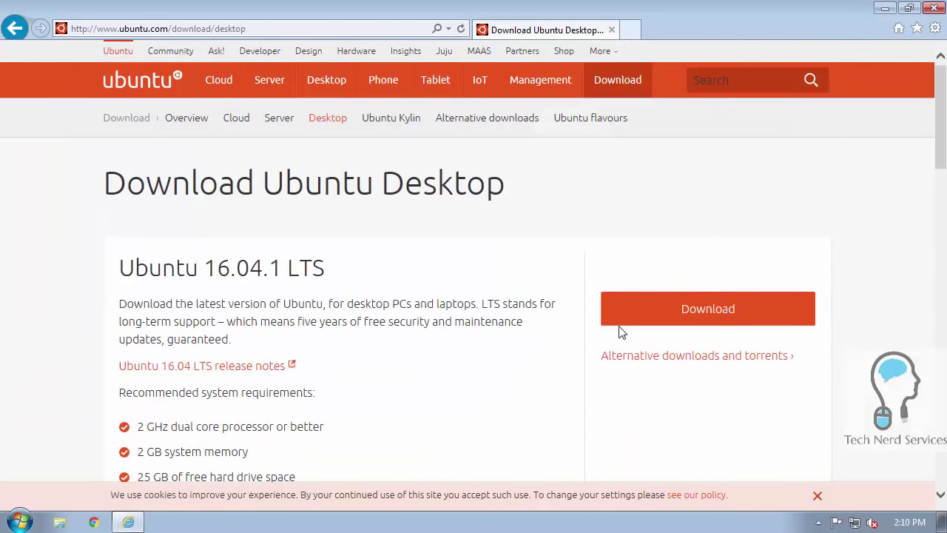
Download ubuntu-16.04.1-desktop-amd64.iso without contributing, save it, and show it in its folder.
left_click(753, 313)
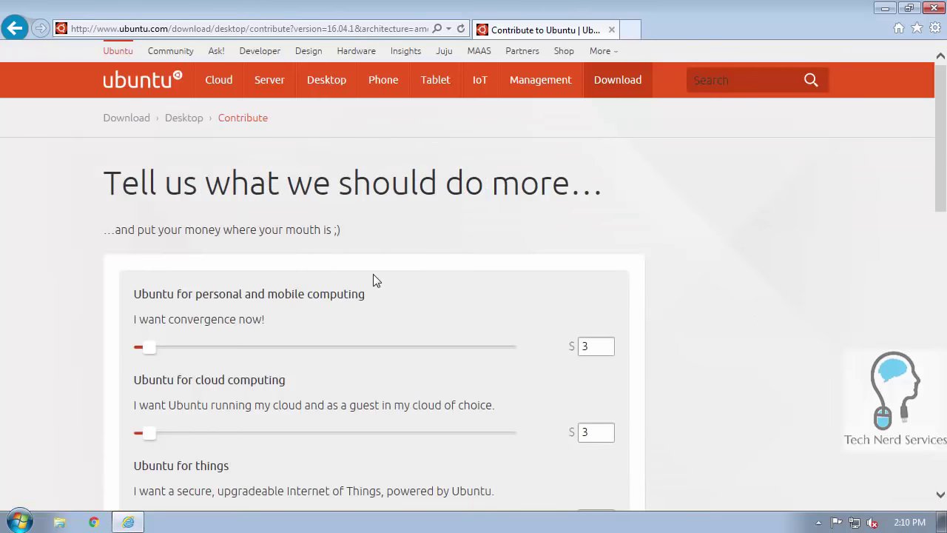
scroll(379, 269, "down", 3)
scroll(379, 270, "down", 3)
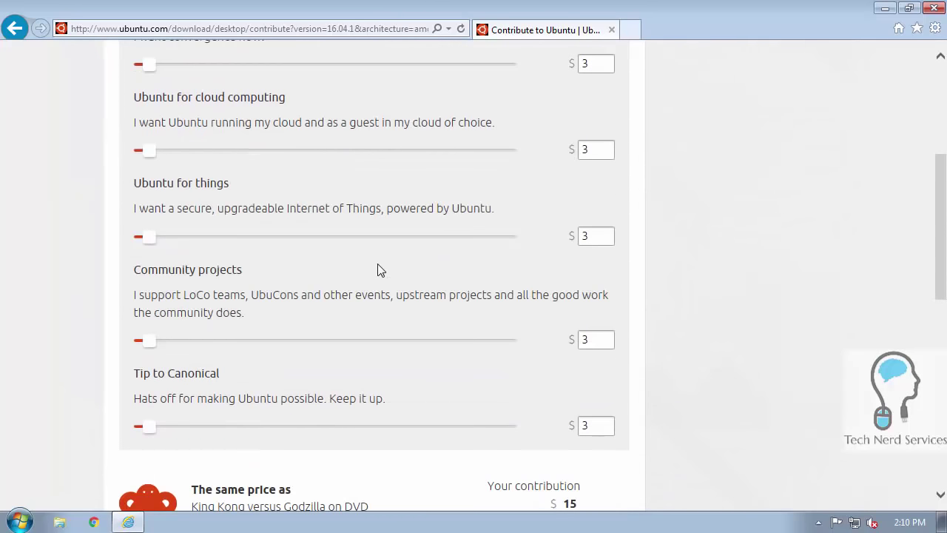
scroll(368, 266, "down", 4)
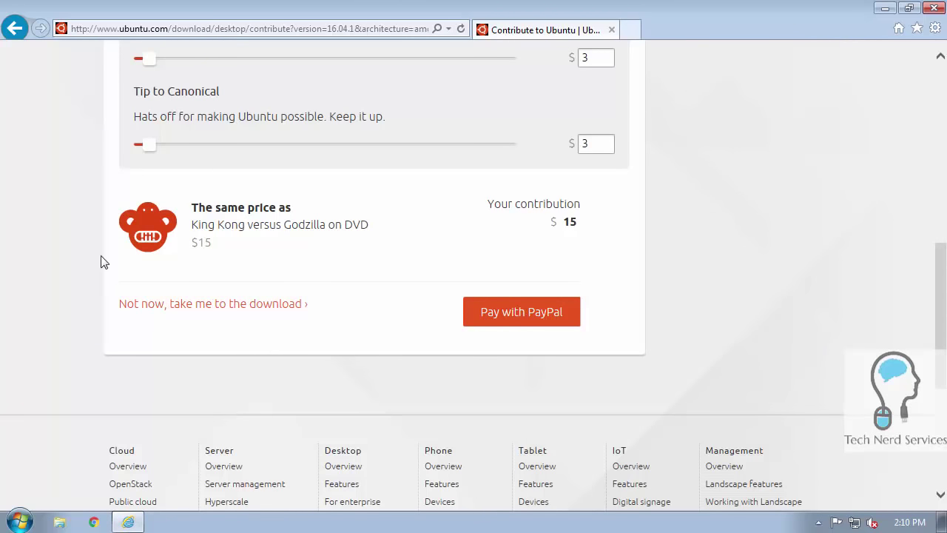
left_click(276, 311)
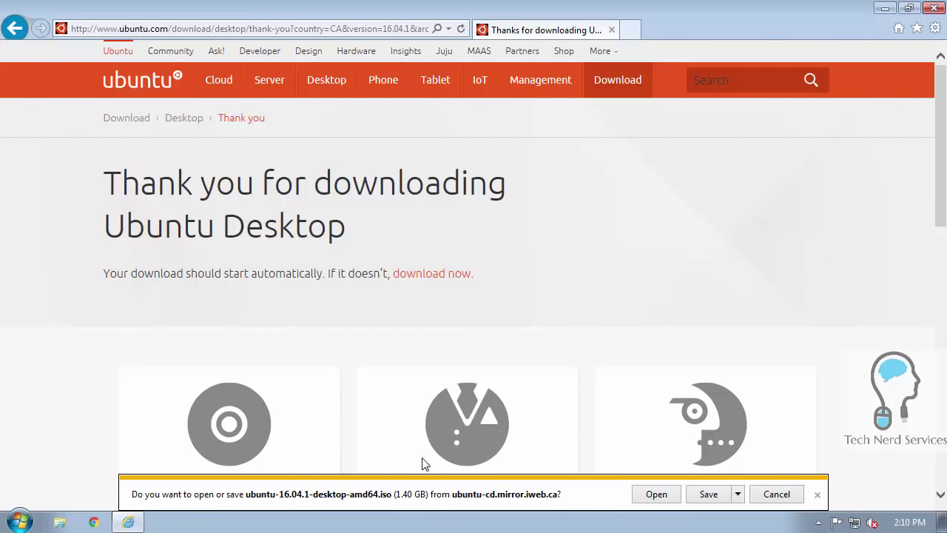
left_click(708, 493)
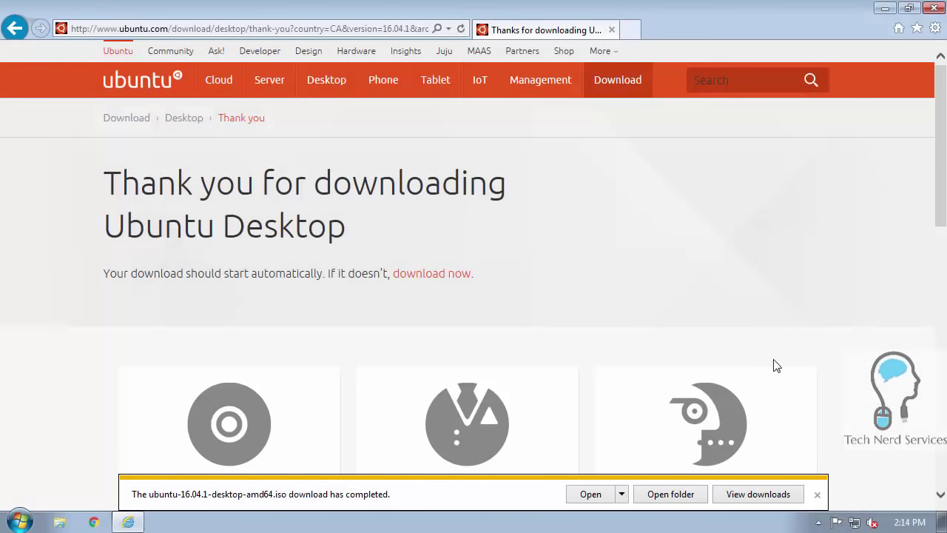
left_click(688, 494)
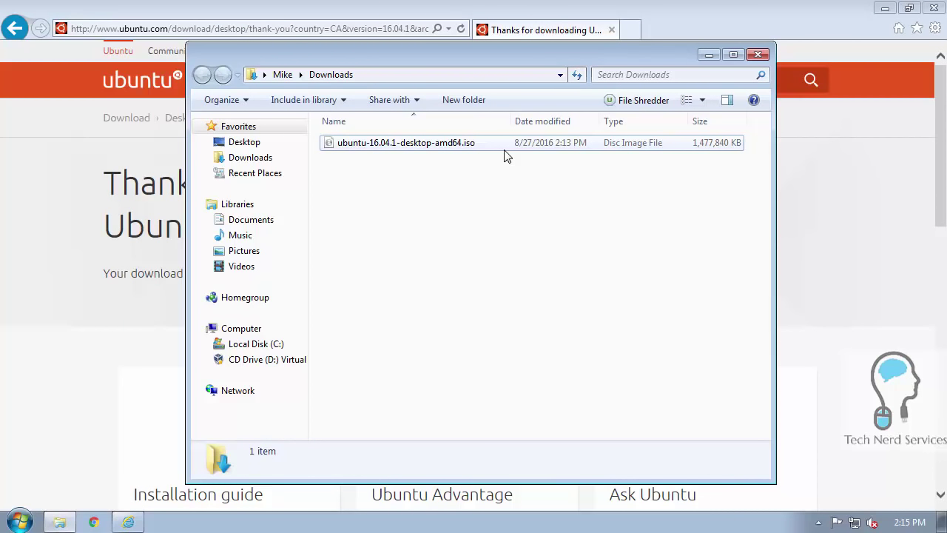
Select ubuntu-16.04.1-desktop-amd64.iso in the Downloads folder.
left_click(459, 147)
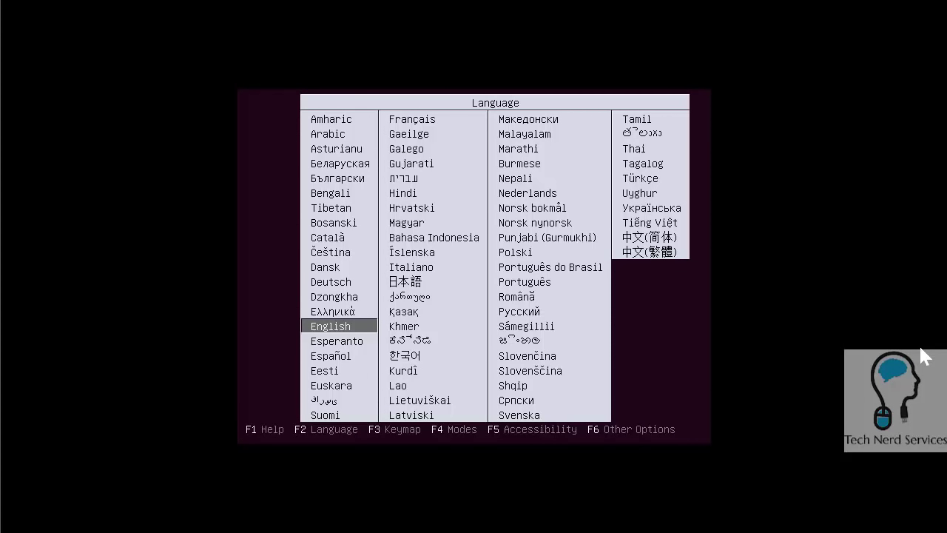
Accept English at the boot menu and move down to Install Ubuntu.
key("Return")
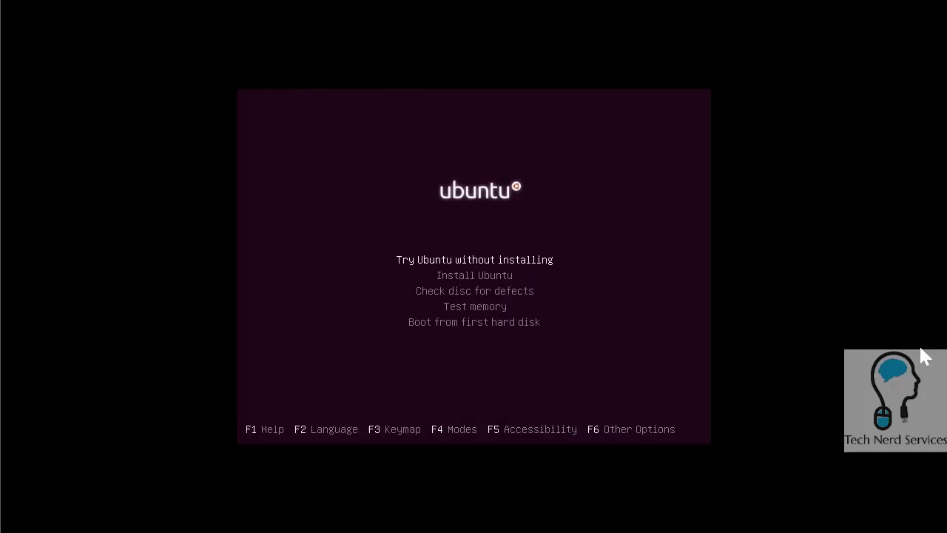
key("Down")
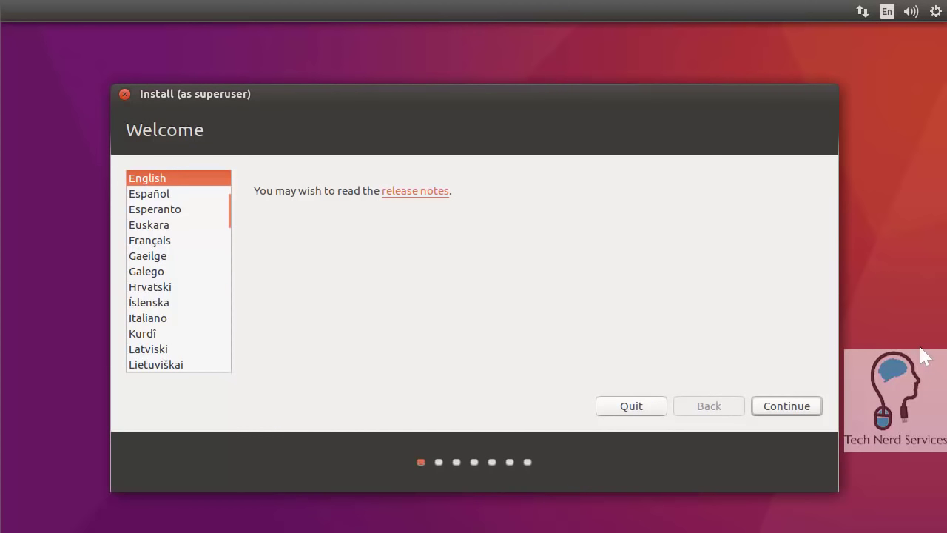
Continue past Welcome in English, enabling update downloads and third-party software installation.
left_click(759, 410)
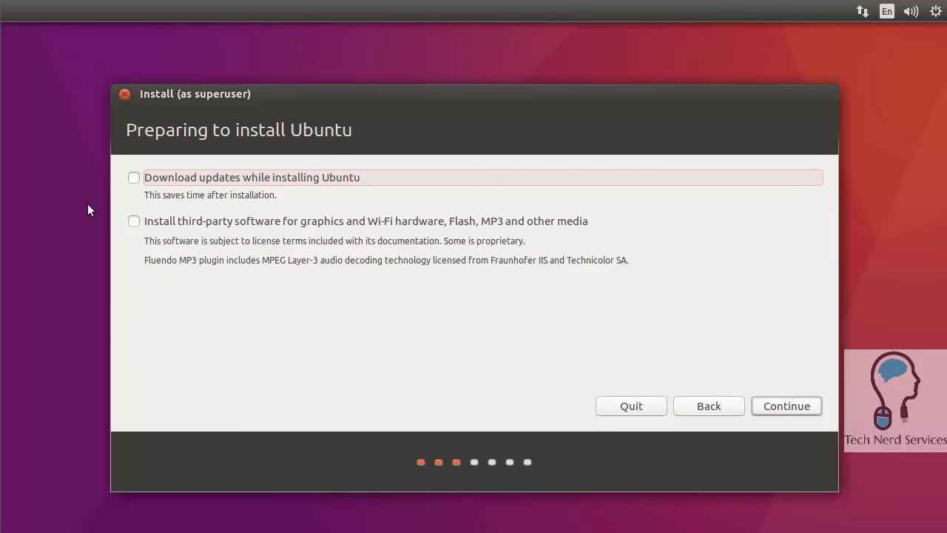
left_click(134, 180)
left_click(136, 225)
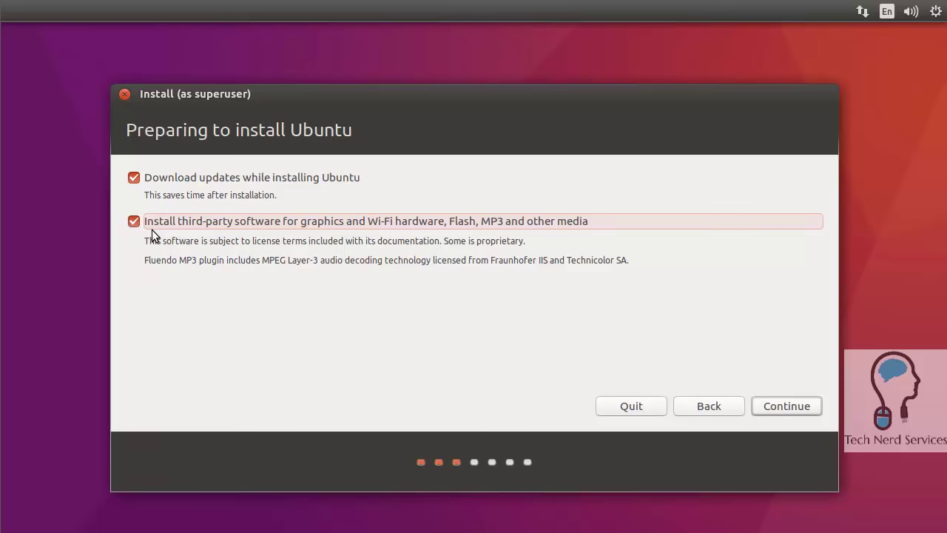
left_click(781, 405)
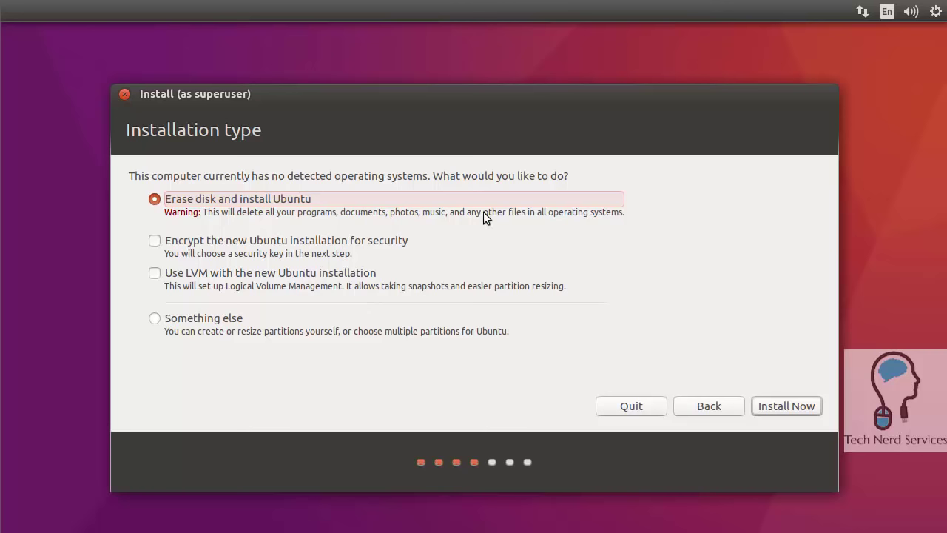
Install Now with Erase disk and install Ubuntu, confirming the partition changes be written.
left_click(786, 406)
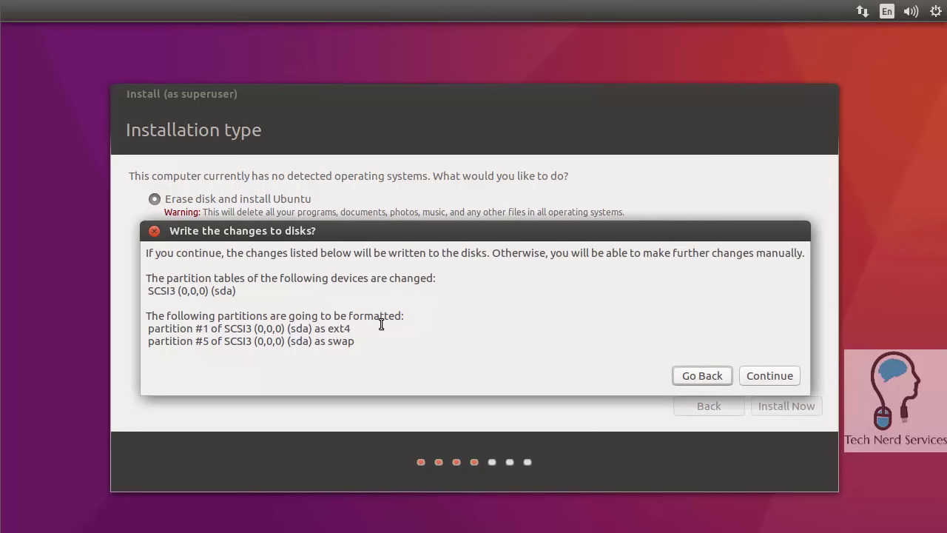
left_click(778, 374)
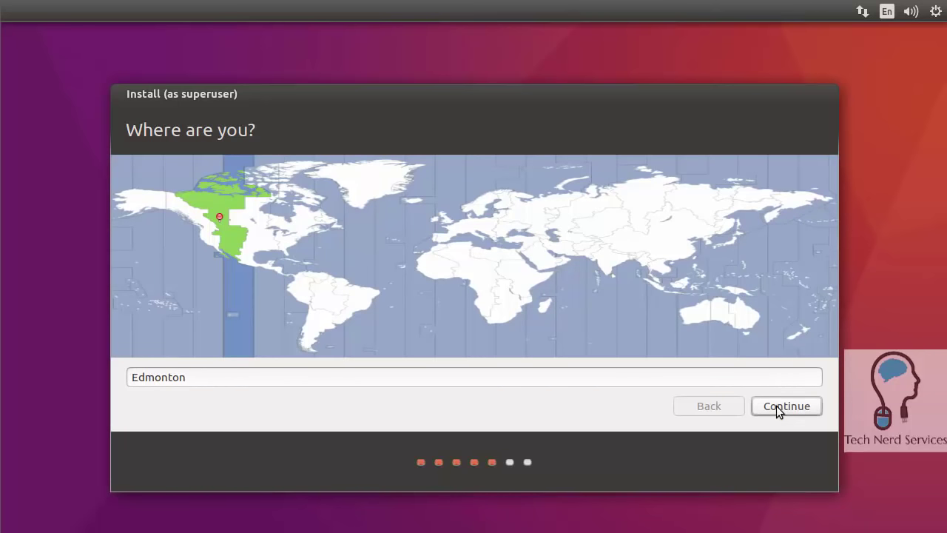
Accept Edmonton as the location on the Where are you? step.
left_click(776, 406)
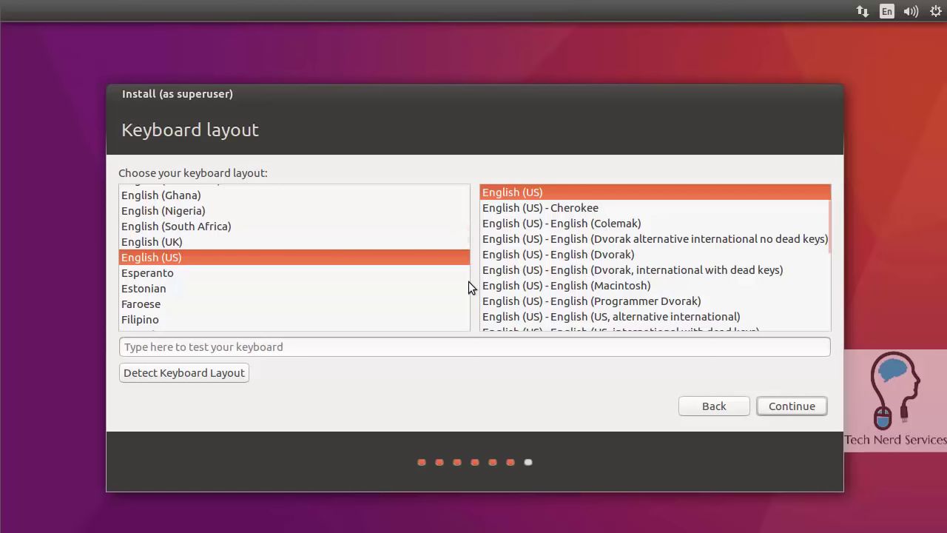
Keep the English (US) keyboard, enter the user's name, a 'Vserv' computer name and a password, then install.
left_click(778, 403)
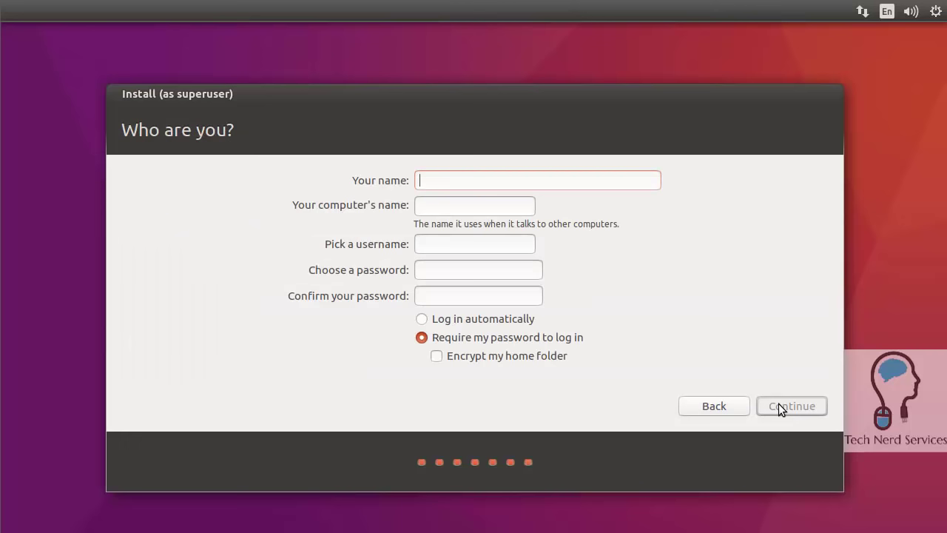
type("Mike")
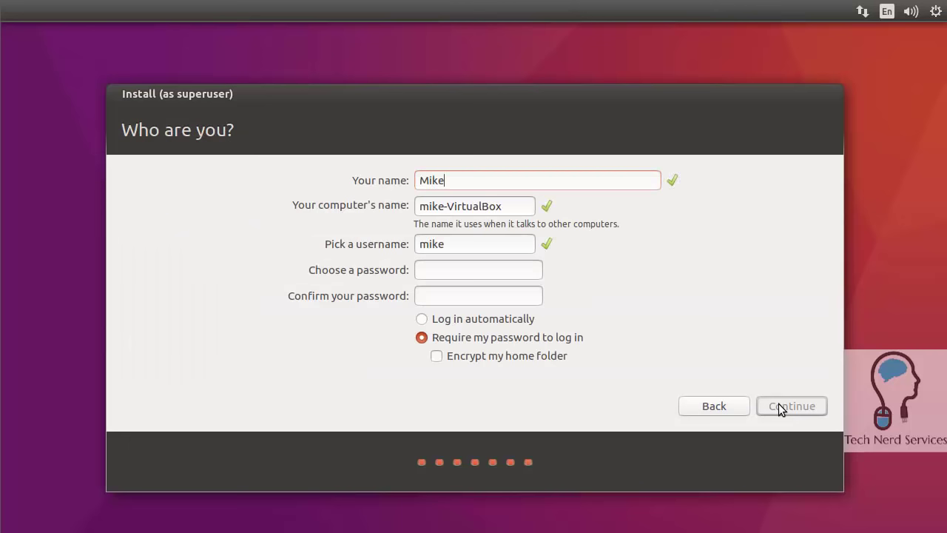
left_click(453, 205)
left_click(518, 212, "shift")
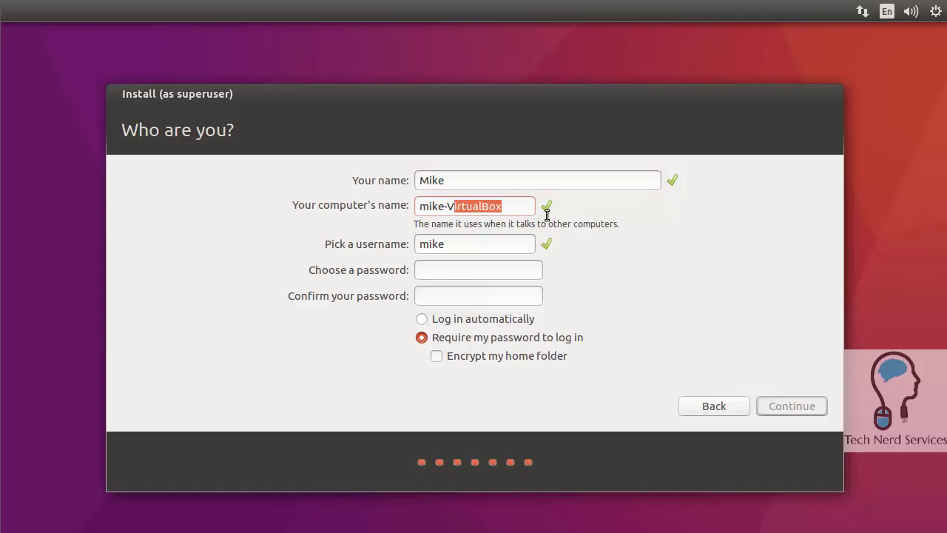
key("BackSpace")
key("BackSpace")
type("Bserv")
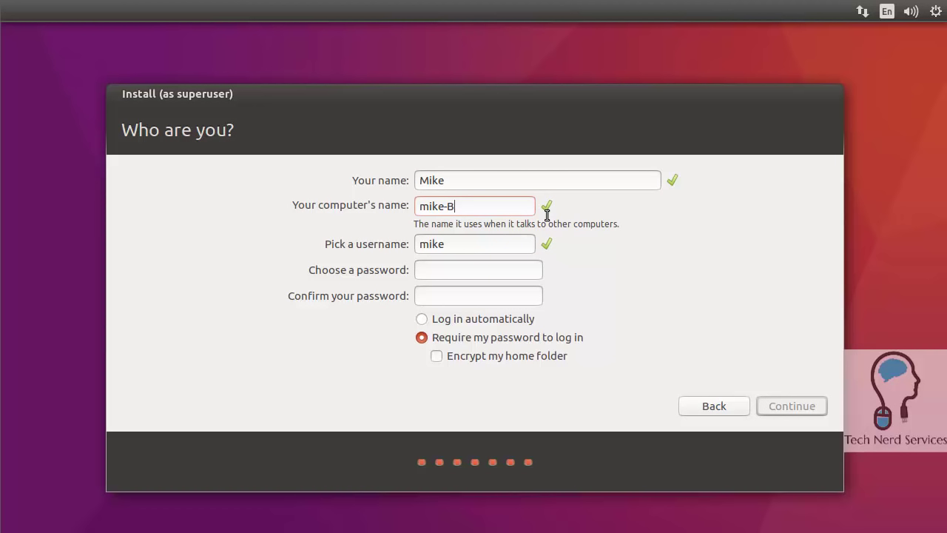
key("BackSpace")
key("BackSpace")
key("BackSpace")
key("BackSpace")
key("BackSpace")
type("Vserv*********")
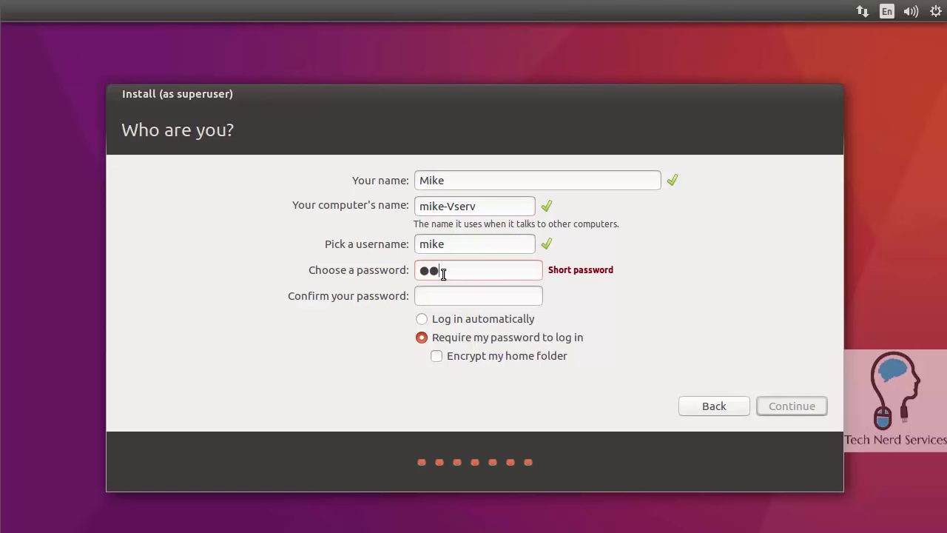
type("*********")
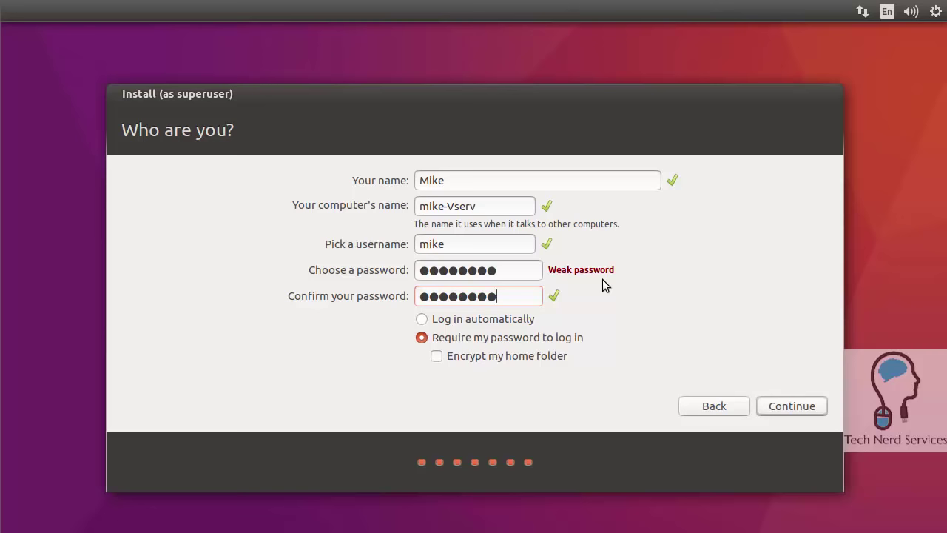
left_click(805, 412)
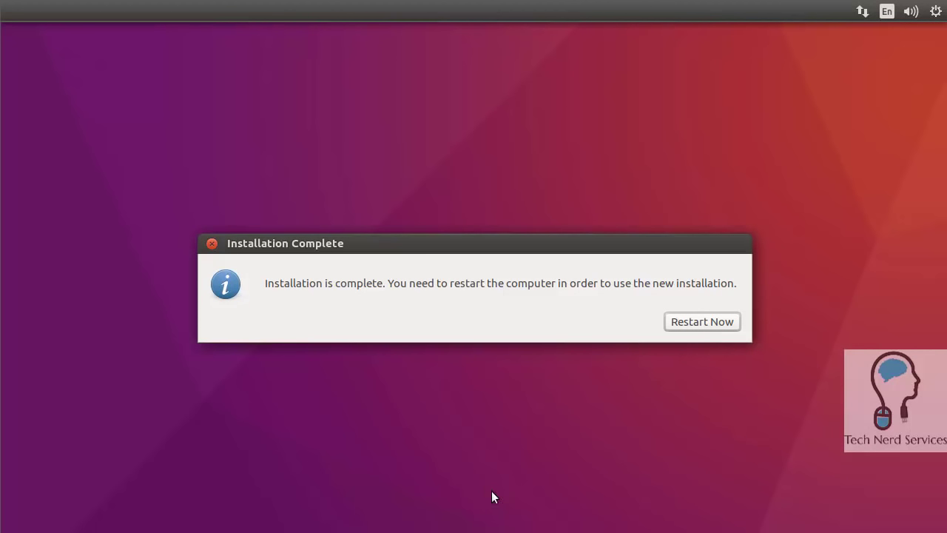
Restart from the Installation Complete dialog to boot into the newly installed Ubuntu.
left_click(711, 321)
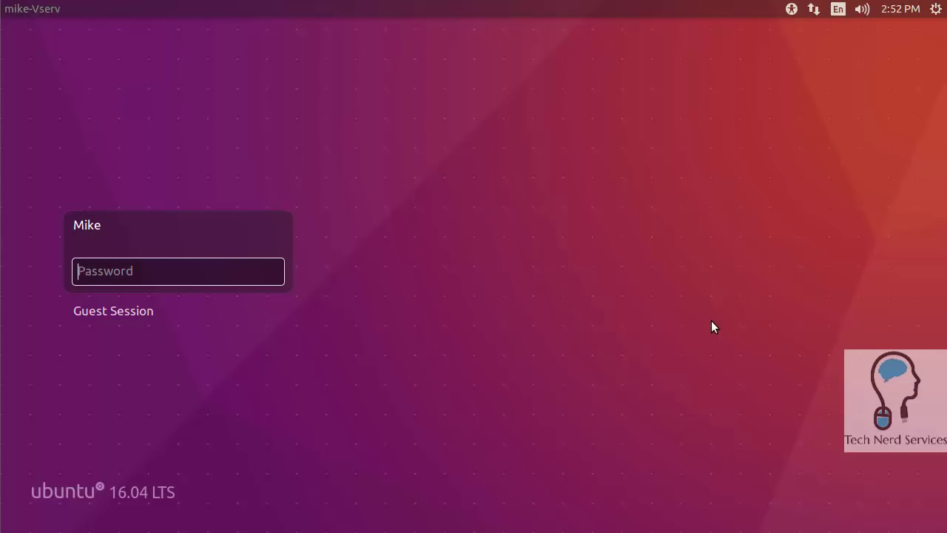
Log in with the account password and dismiss the Keyboard Shortcuts overlay to reach the empty desktop.
type("•••••••")
key("Return")
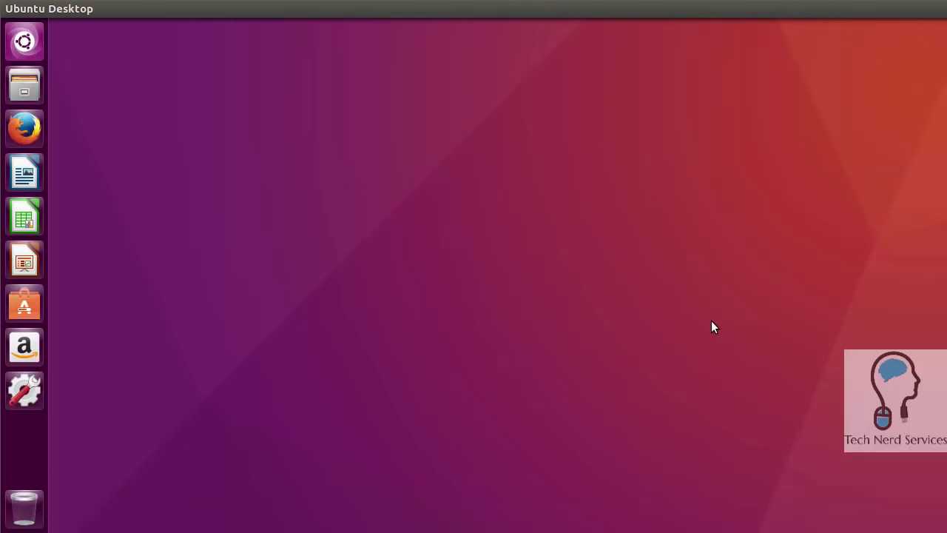
key("super")
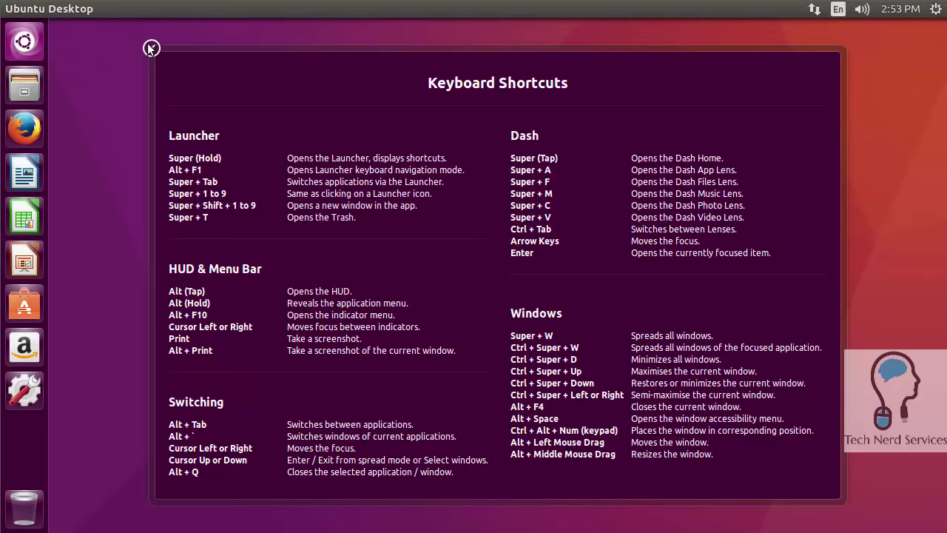
left_click(151, 48)
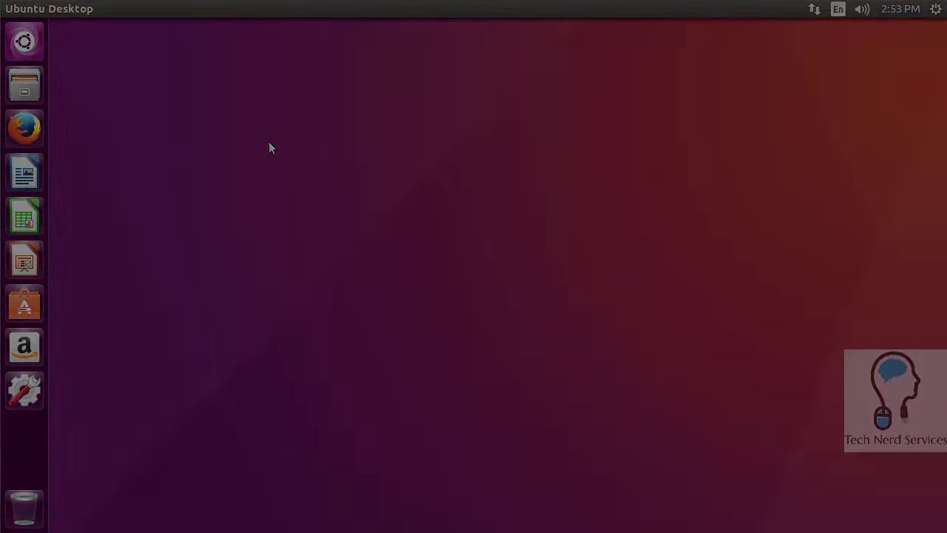